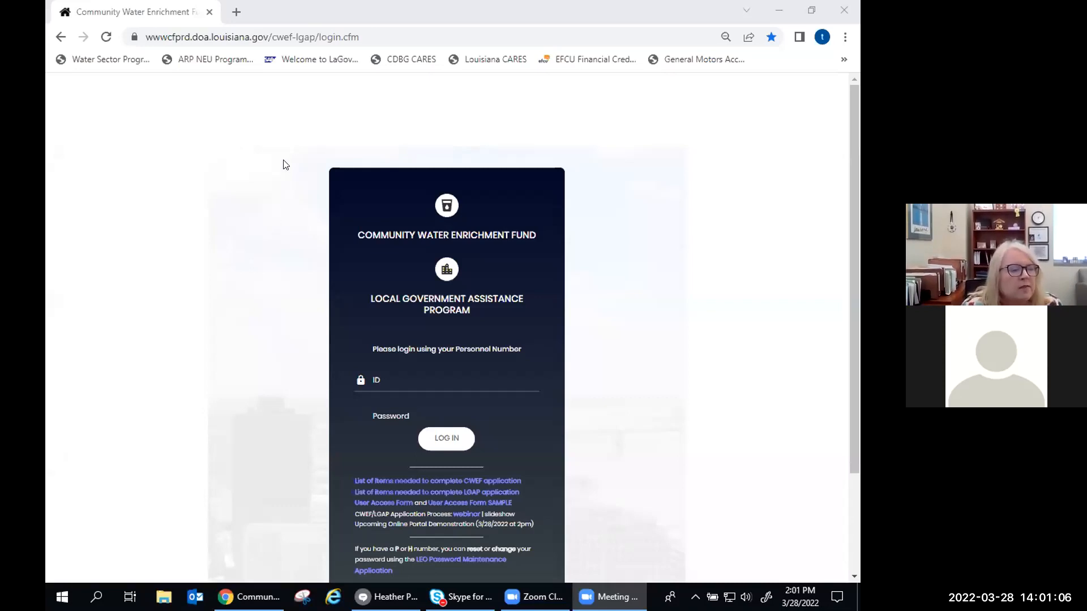
Log in to the grant portal with the saved M-type personnel number and the account password
click(397, 379)
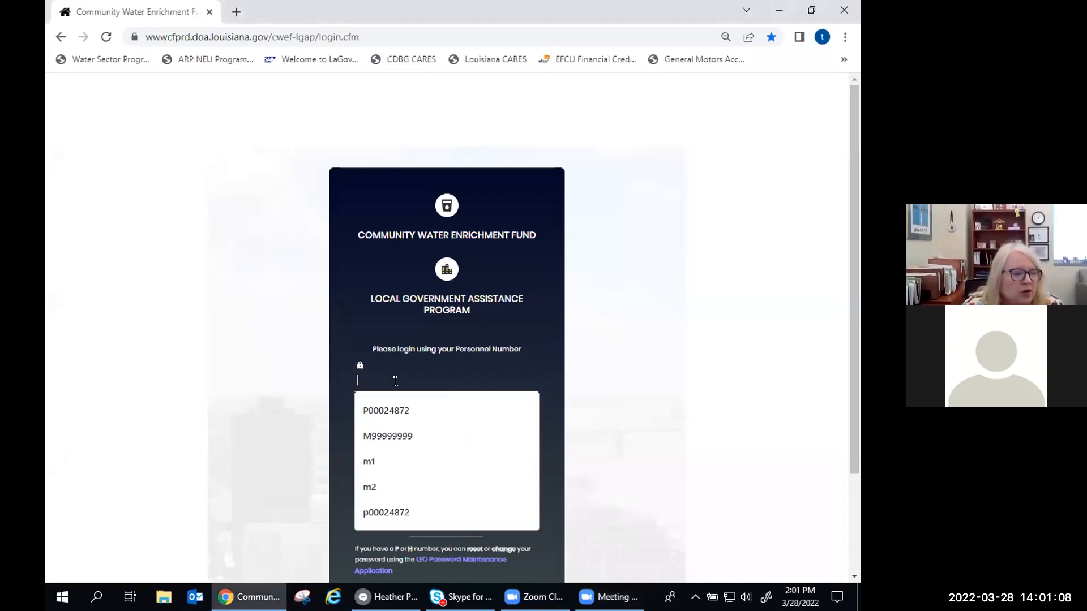
click(389, 436)
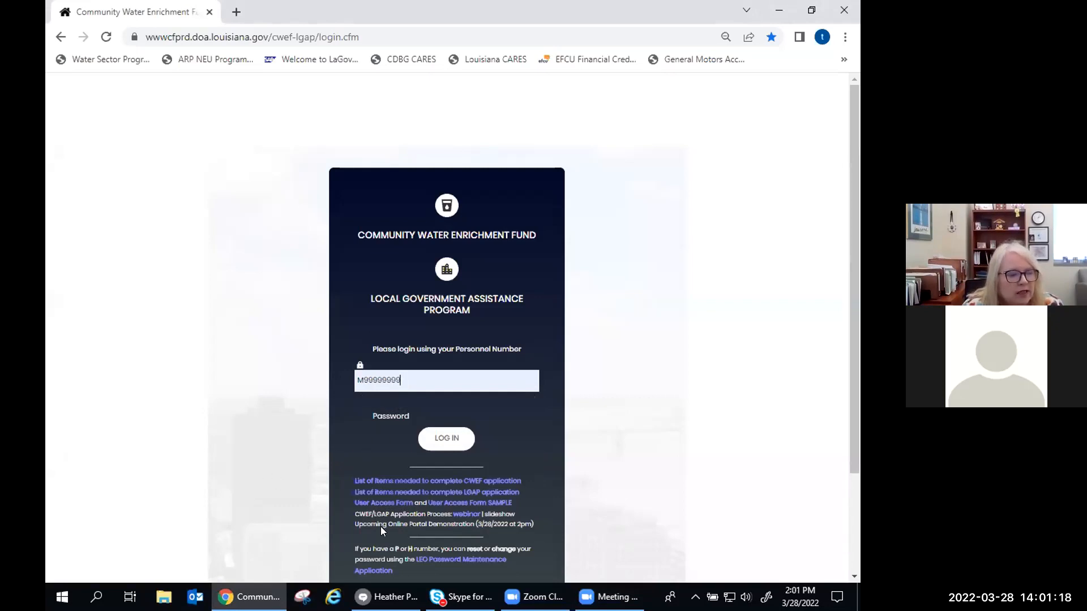
scroll(567, 494, down, 1)
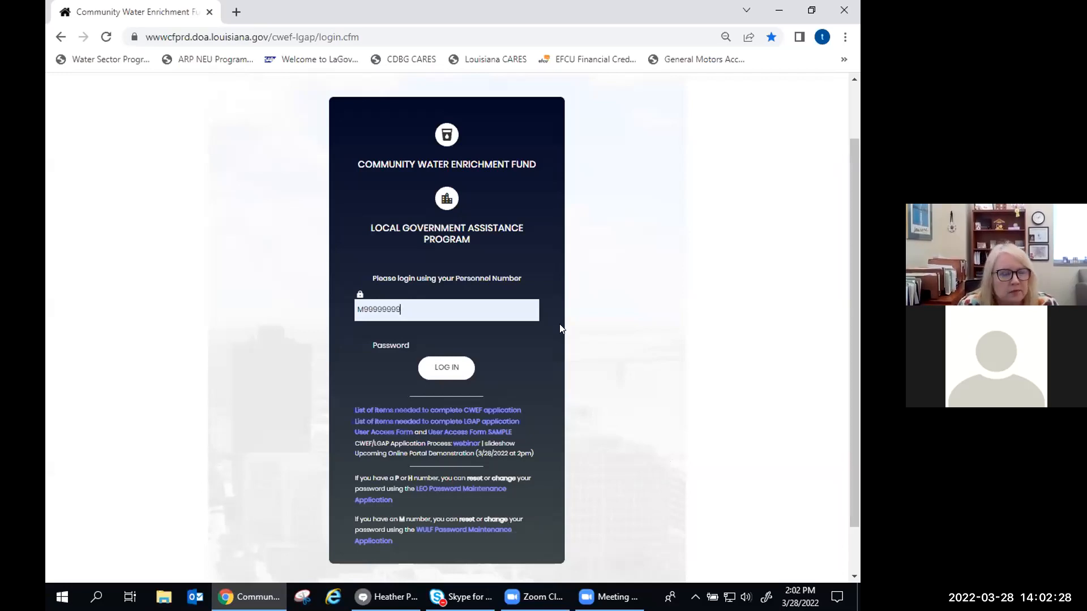
click(381, 347)
text(•)
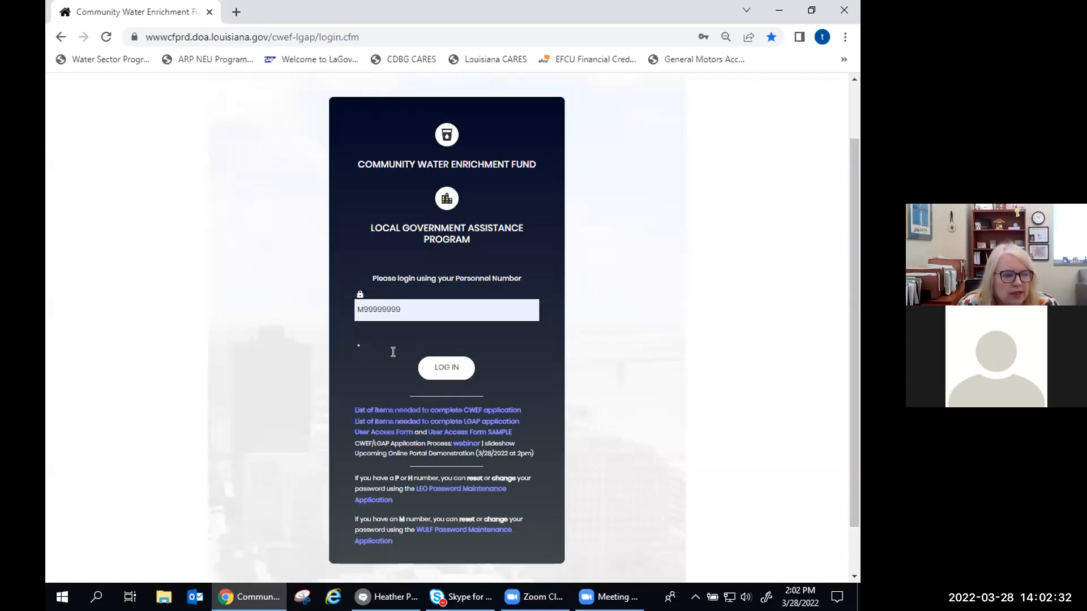
click(441, 369)
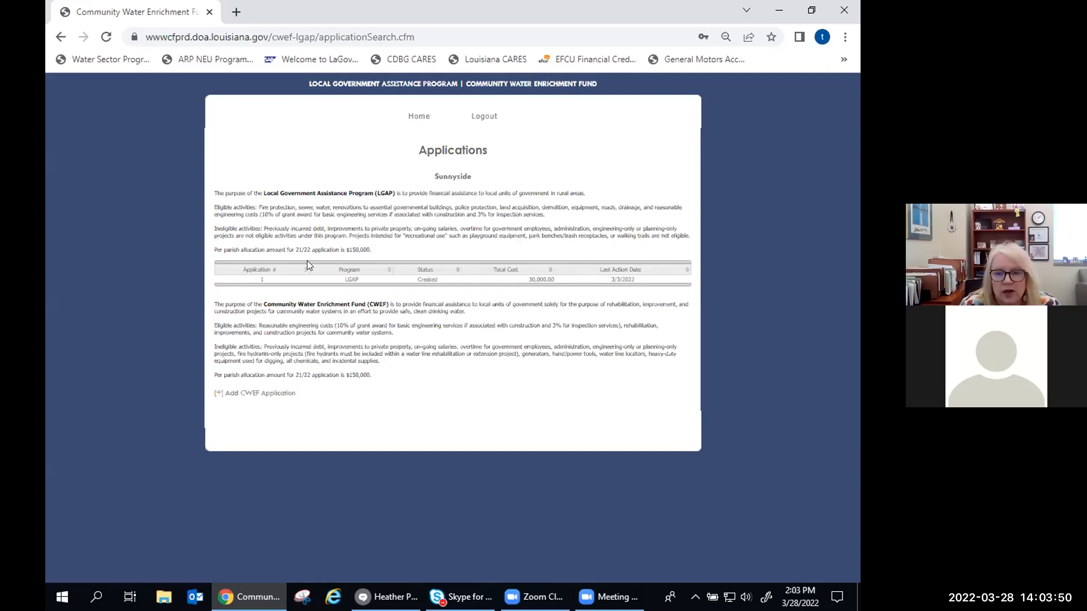
Open the existing LGAP application, review its general information, budget and project description, and return to the applications list
click(427, 283)
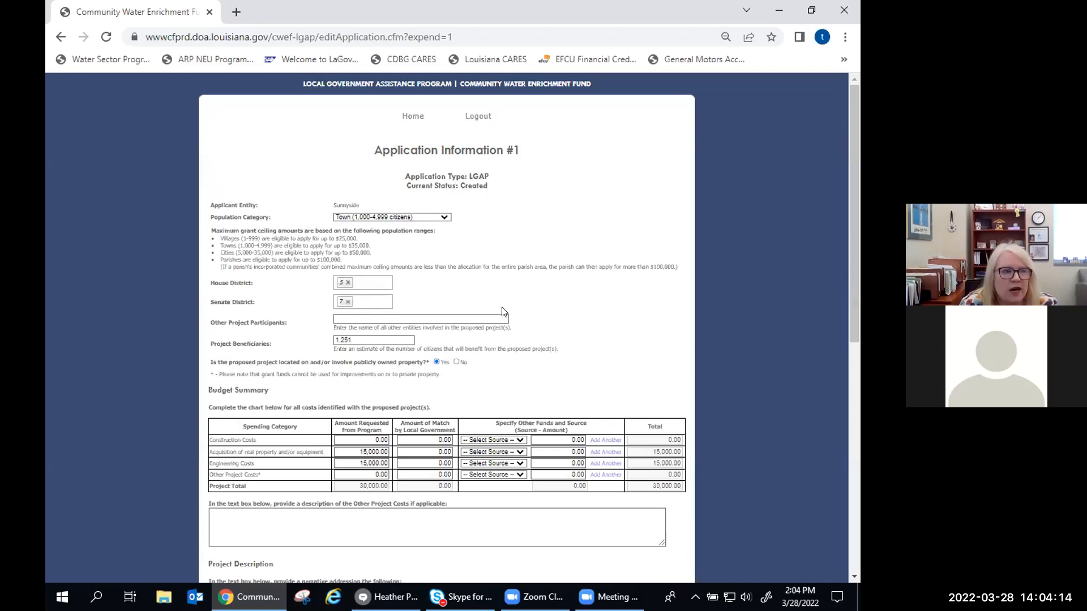
scroll(503, 312, down, 2)
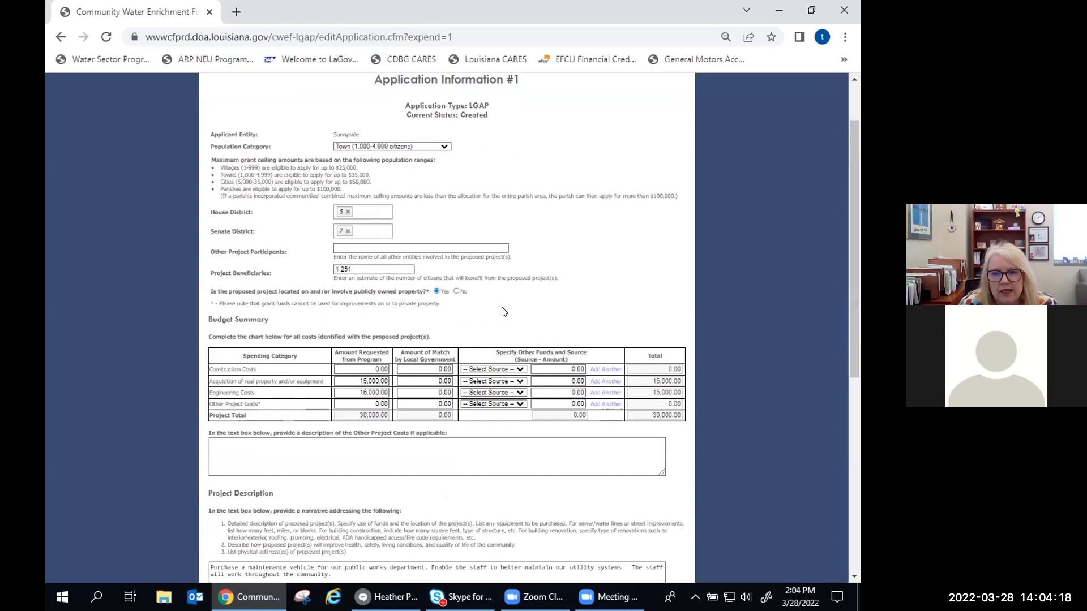
scroll(503, 312, down, 1)
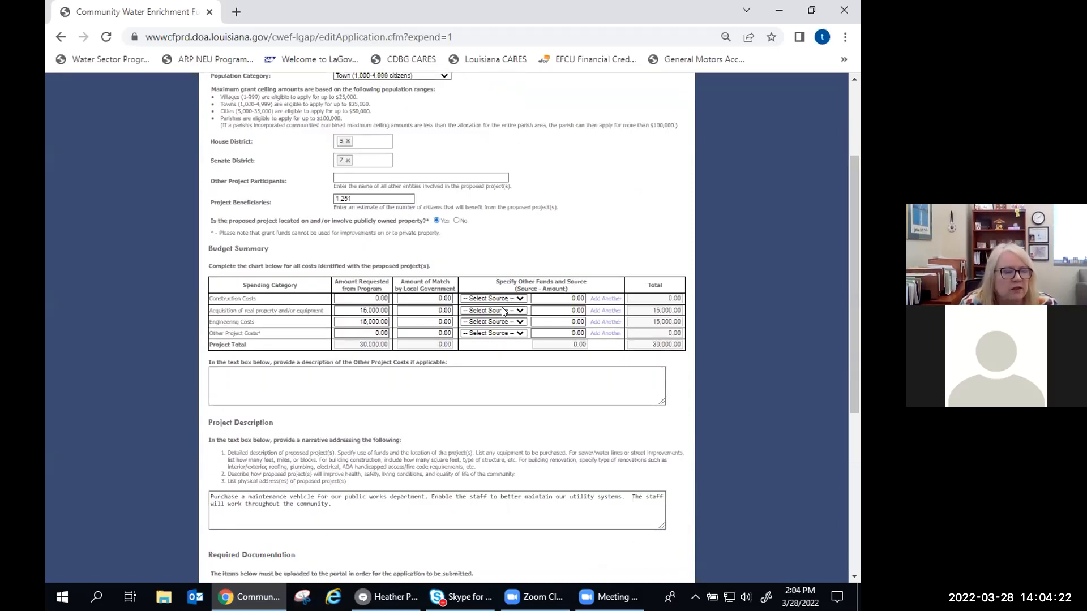
scroll(503, 312, down, 1)
scroll(501, 306, up, 2)
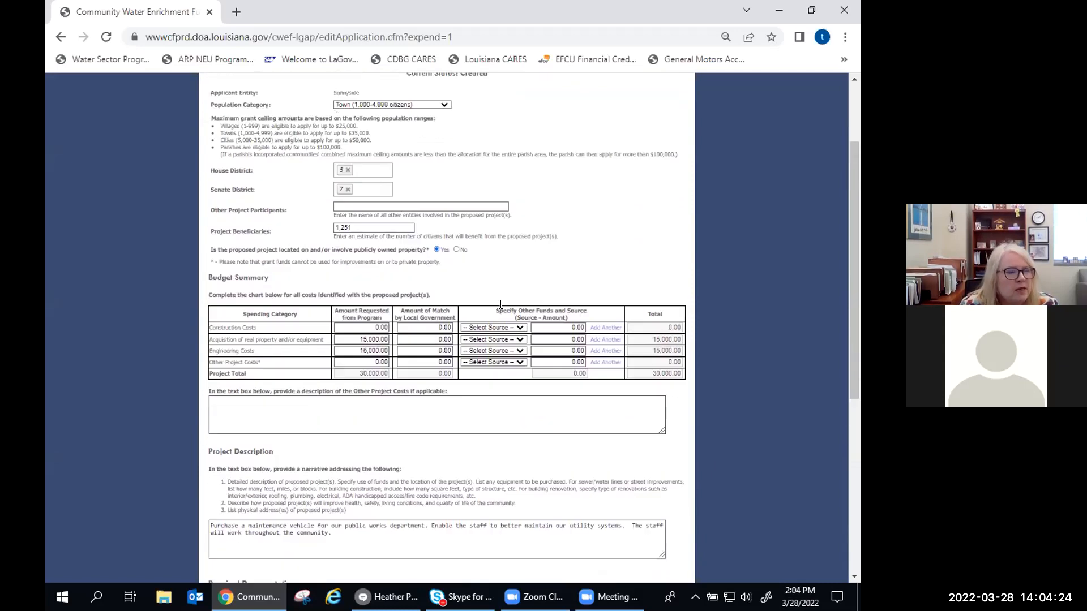
scroll(501, 305, up, 2)
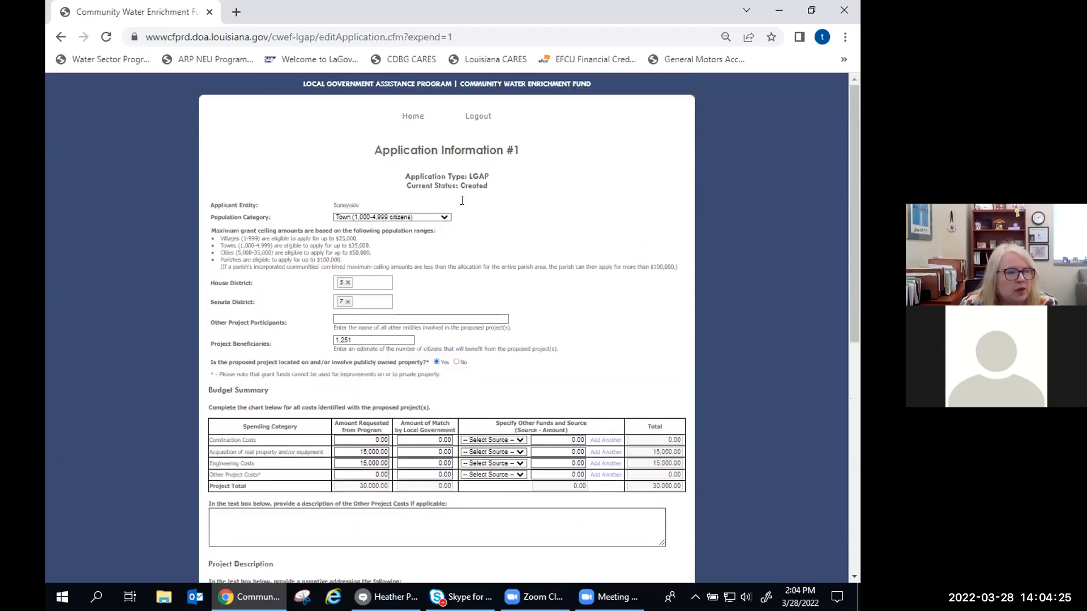
click(417, 120)
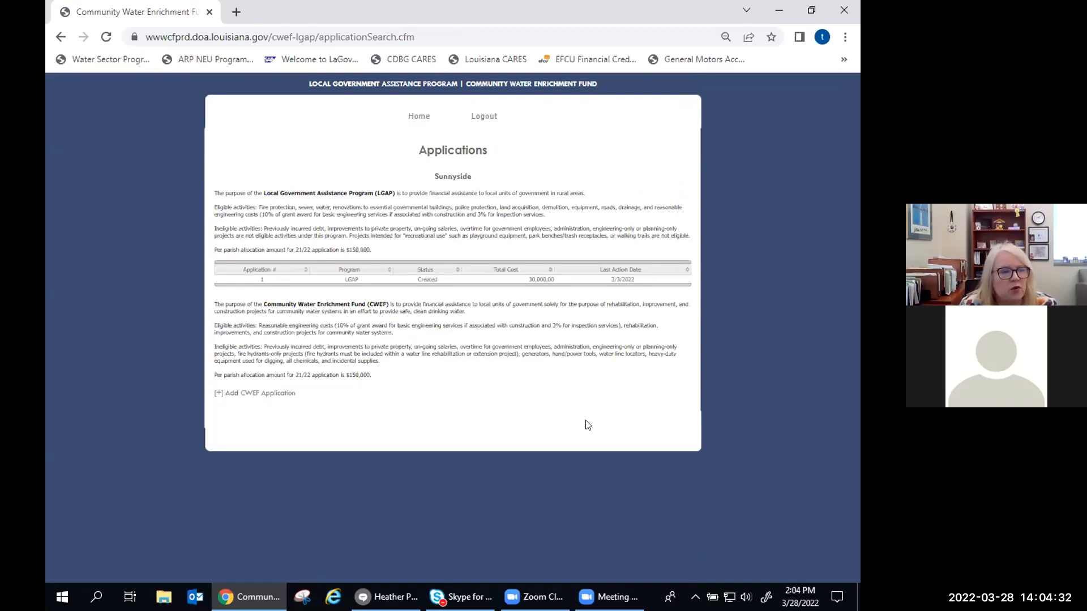
Start a new CWEF application and set its population category to Town (1,000-4,999 citizens)
click(246, 397)
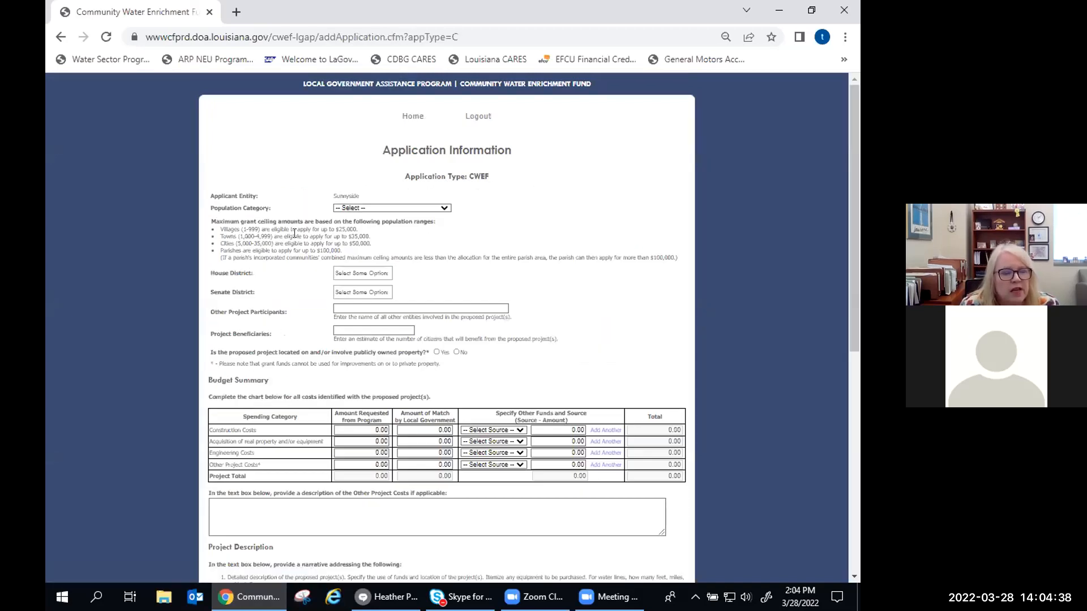
click(445, 209)
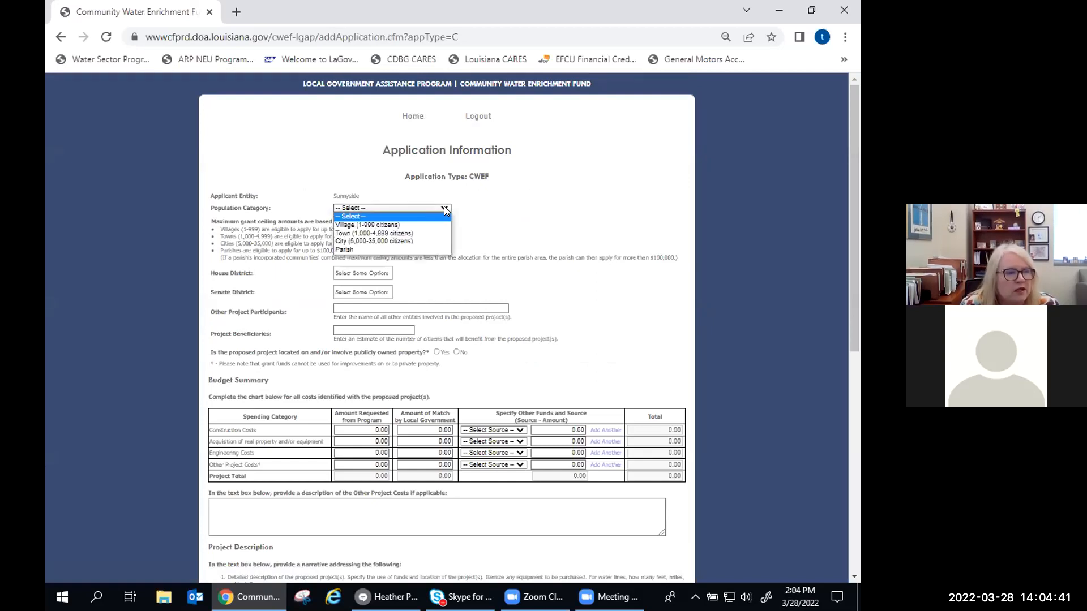
click(417, 237)
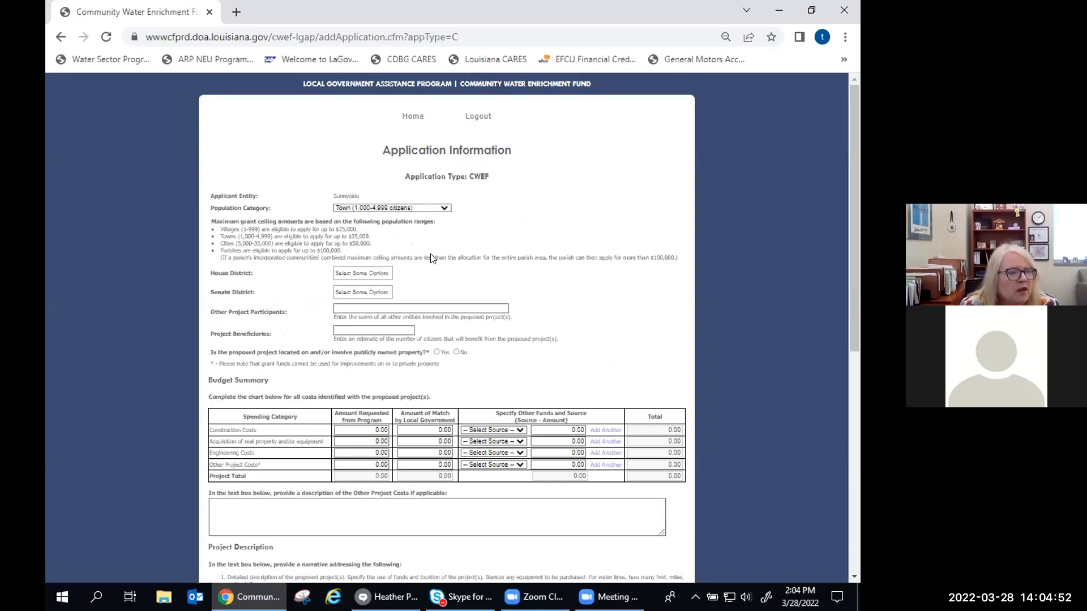
Set the application's House District to 5 and Senate District to 7
click(370, 273)
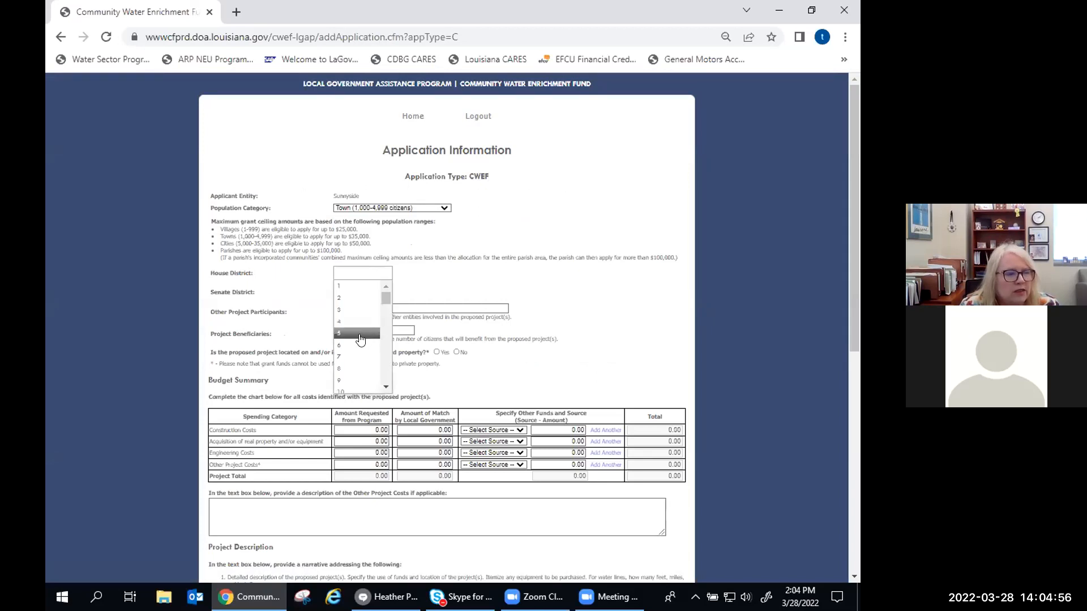
click(357, 333)
click(379, 292)
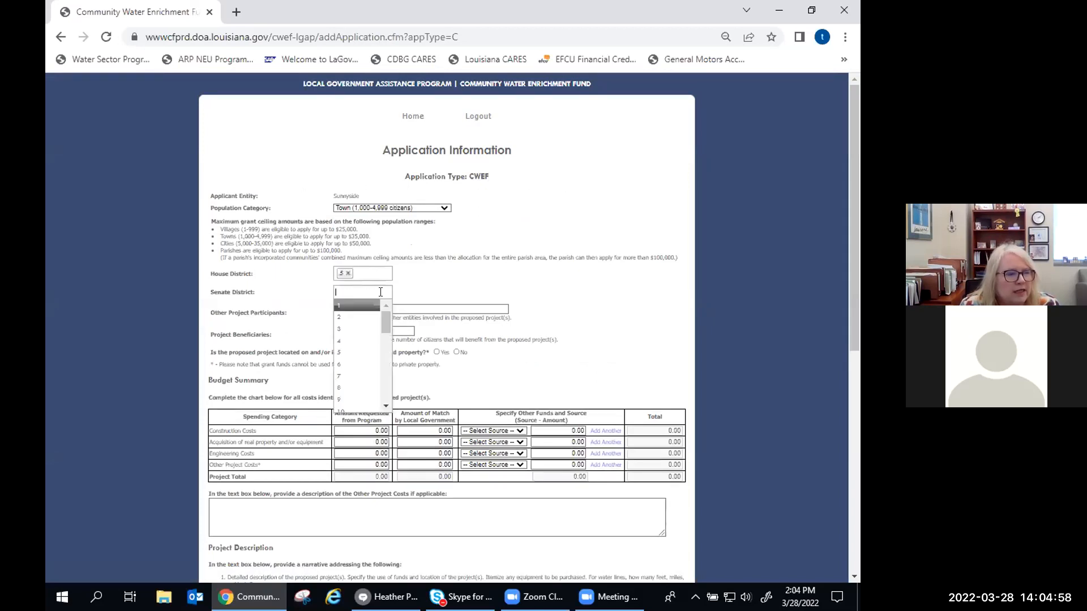
click(350, 378)
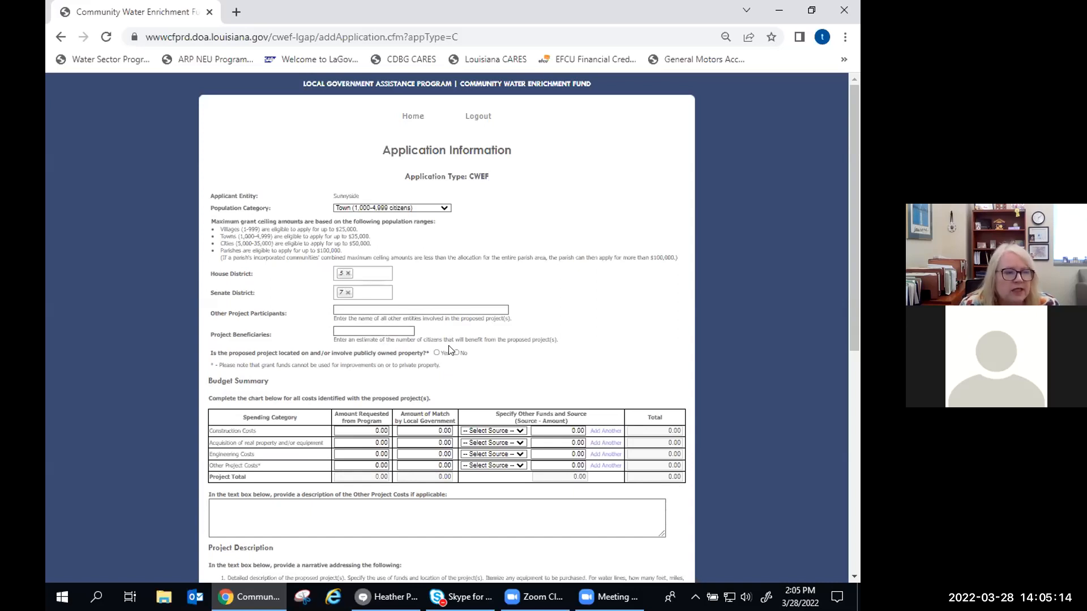
Enter 250 project beneficiaries and answer Yes to the project involving publicly owned property
click(383, 331)
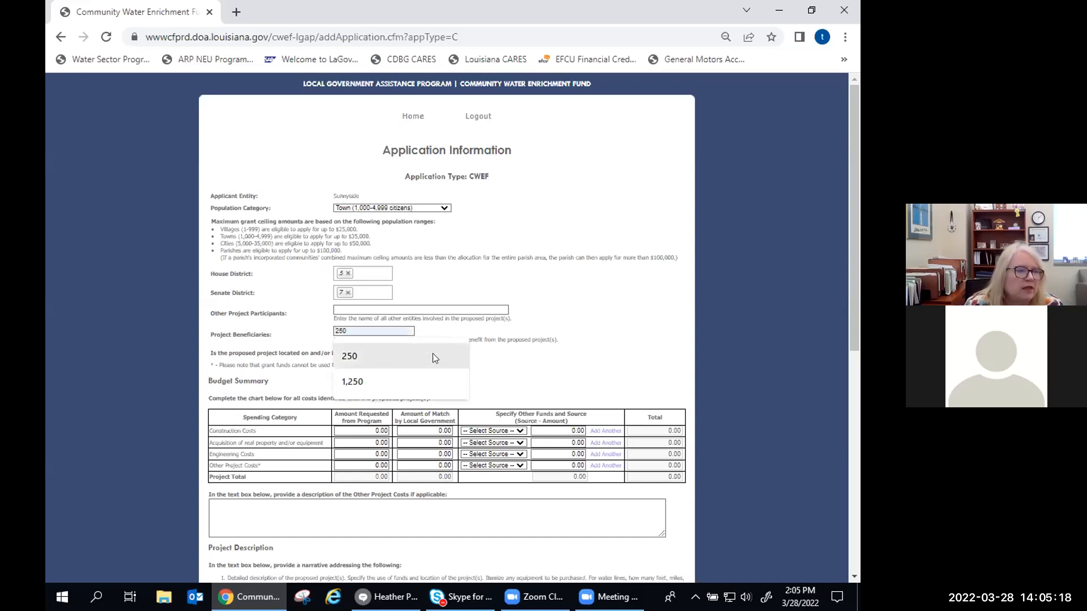
click(434, 357)
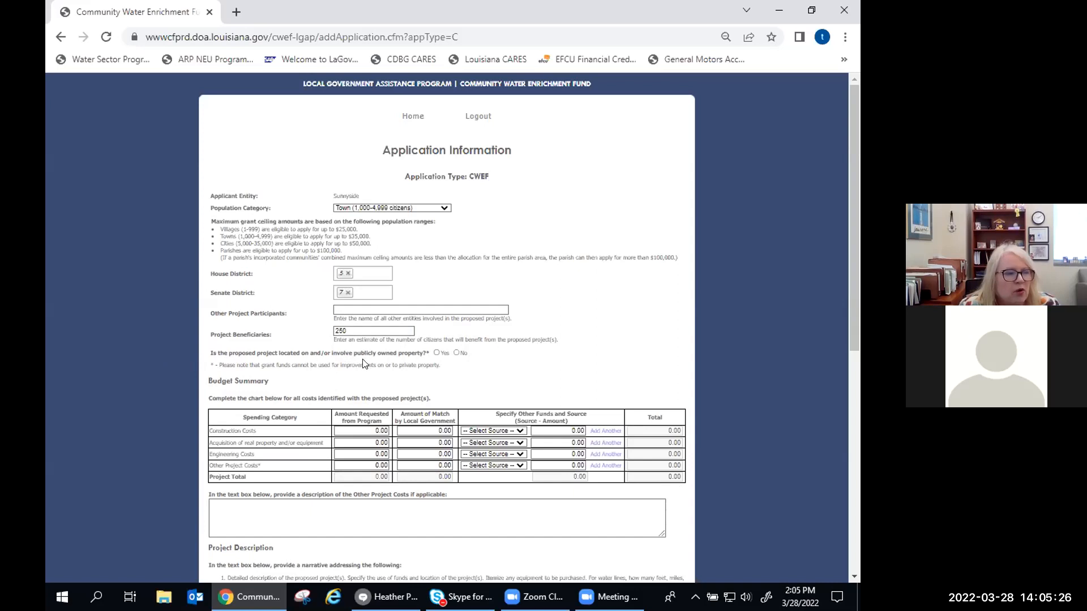
click(436, 354)
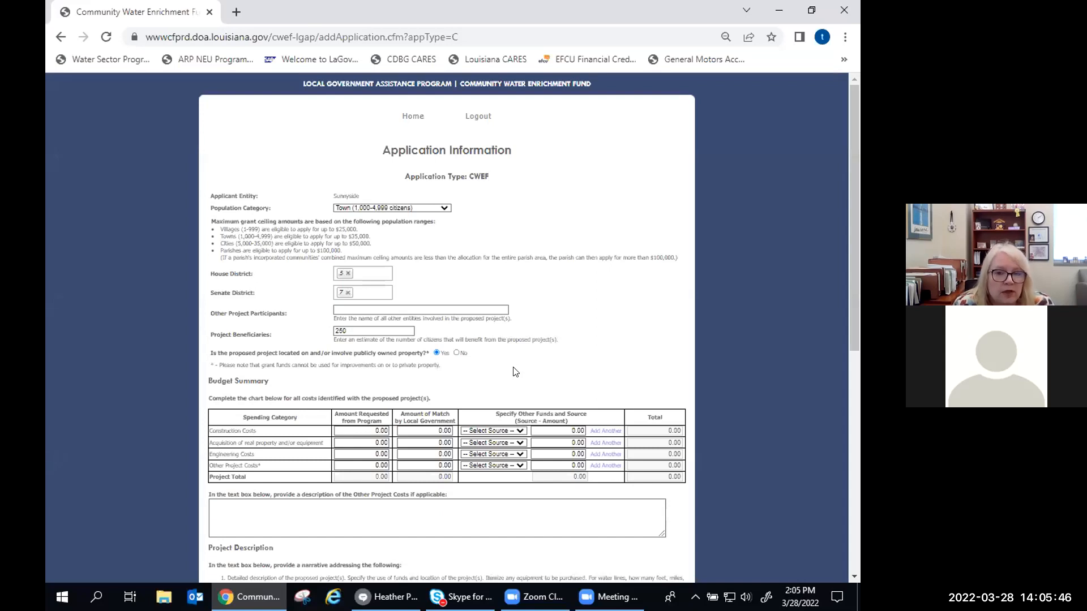
In the budget summary, enter 35,000 as the amount requested from the program for construction costs
scroll(515, 372, down, 3)
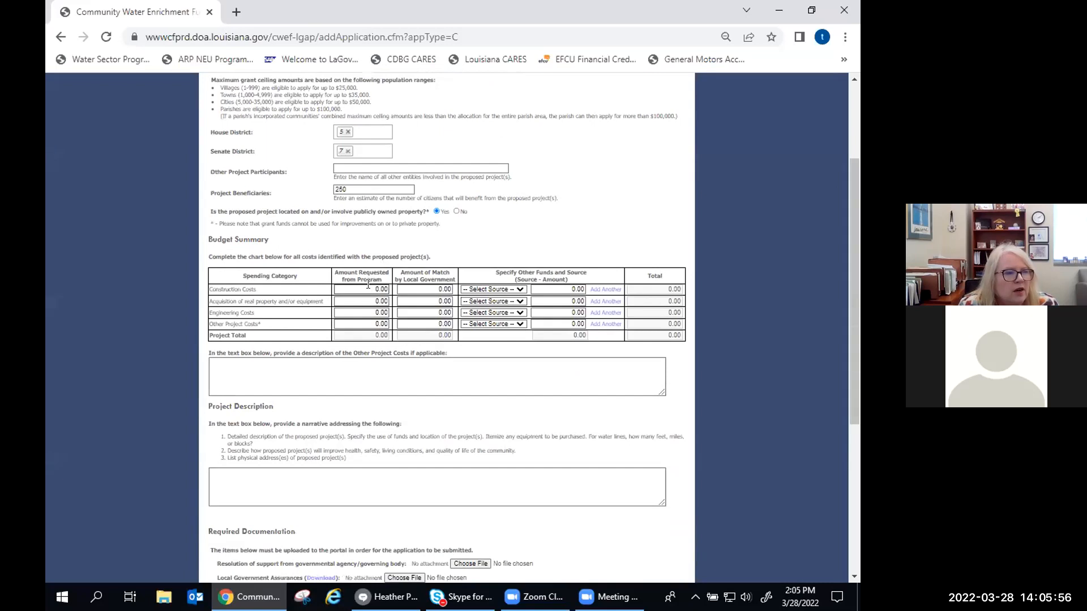
scroll(368, 284, up, 2)
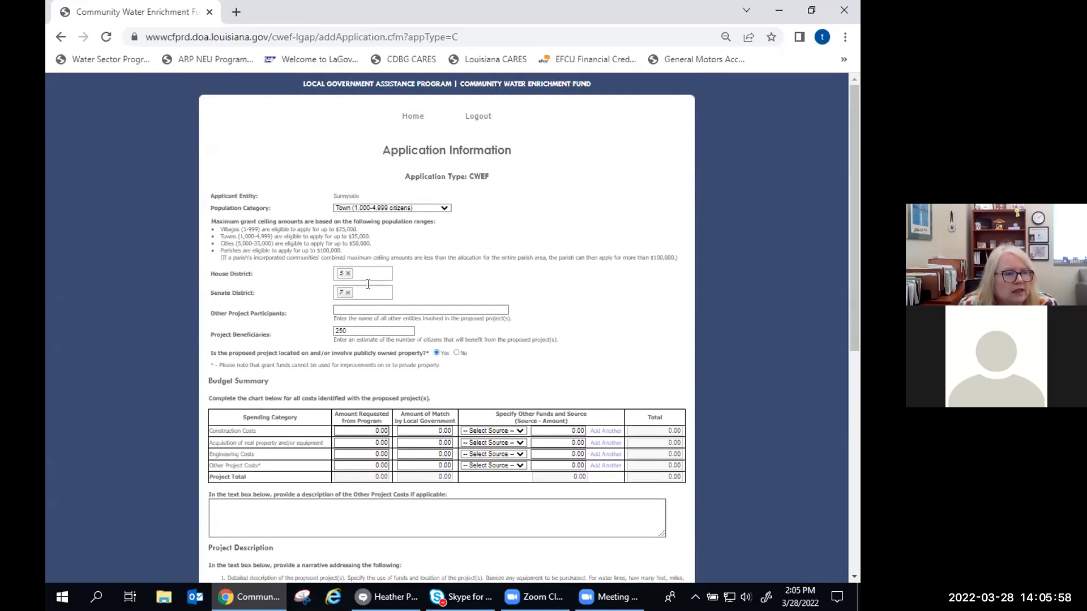
scroll(368, 284, down, 1)
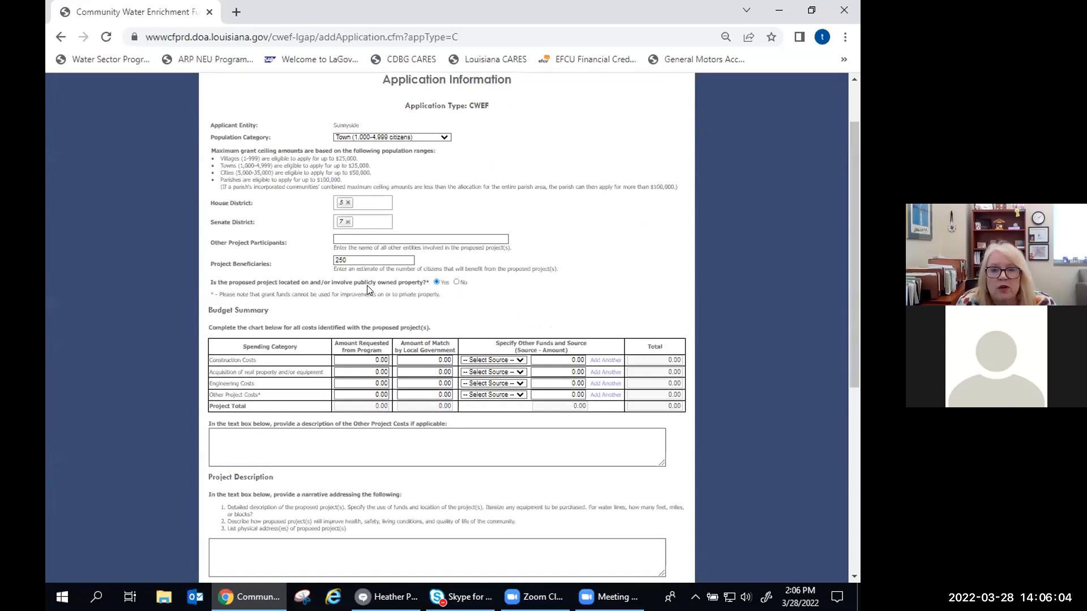
click(359, 360)
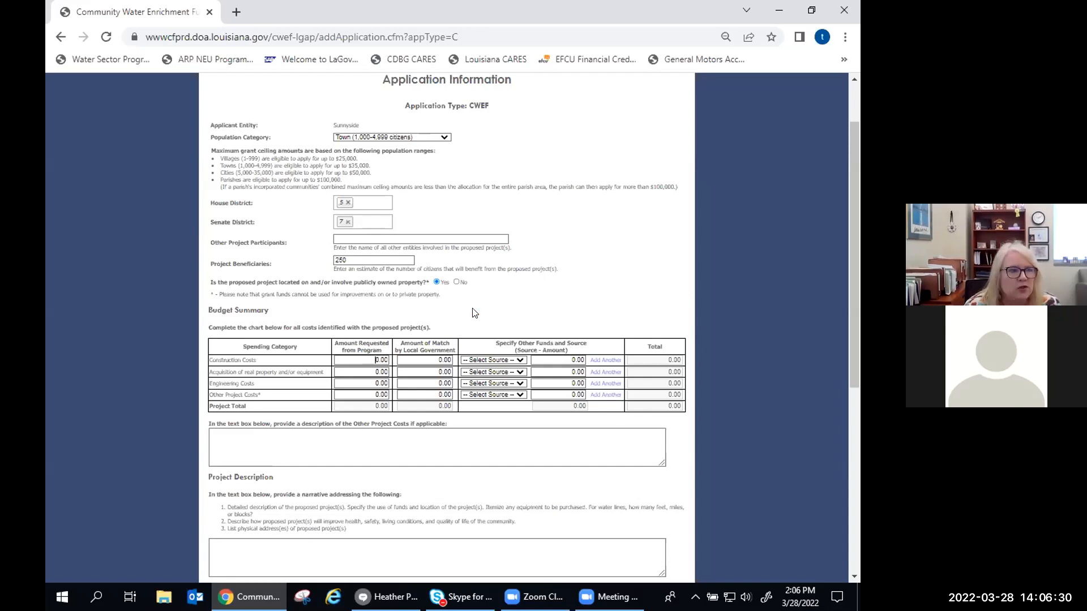
text(35000)
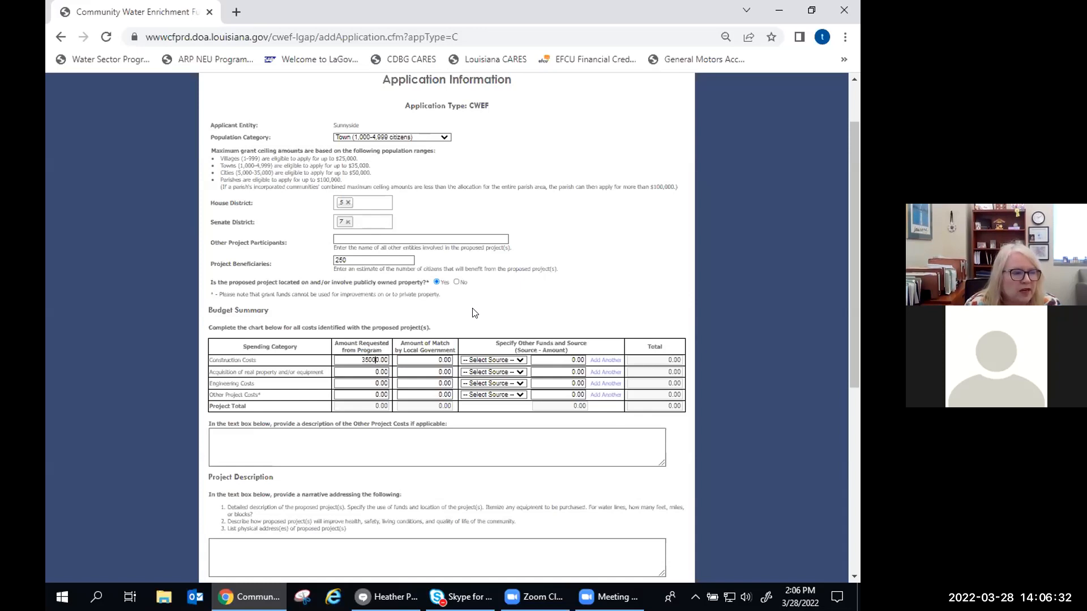
key(Delete)
key(Tab)
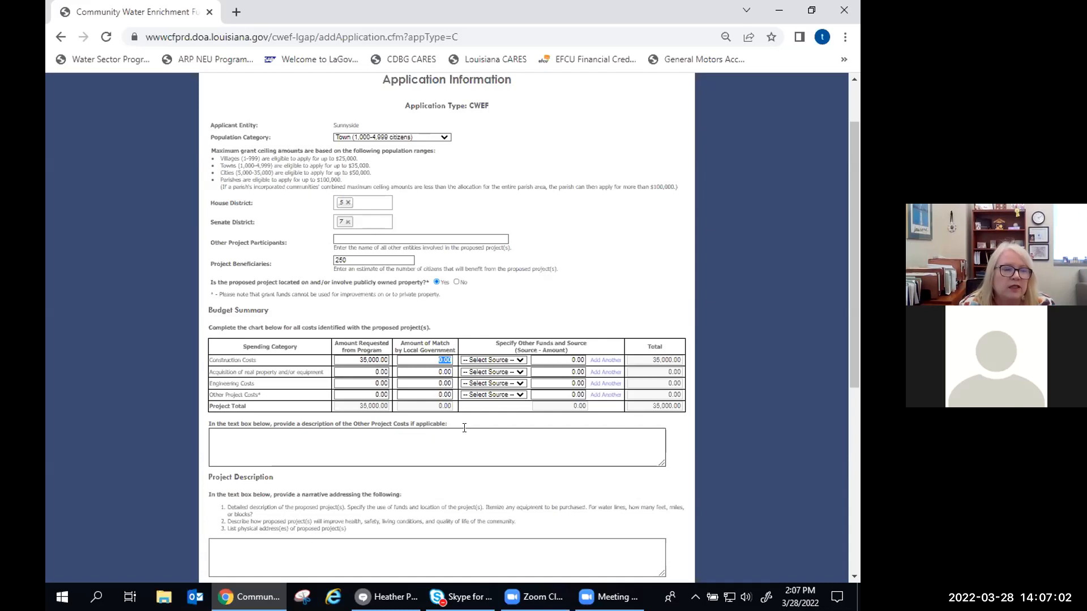
Enter 35,000 as the local government match for construction costs and view the source options for other funds
text(35000)
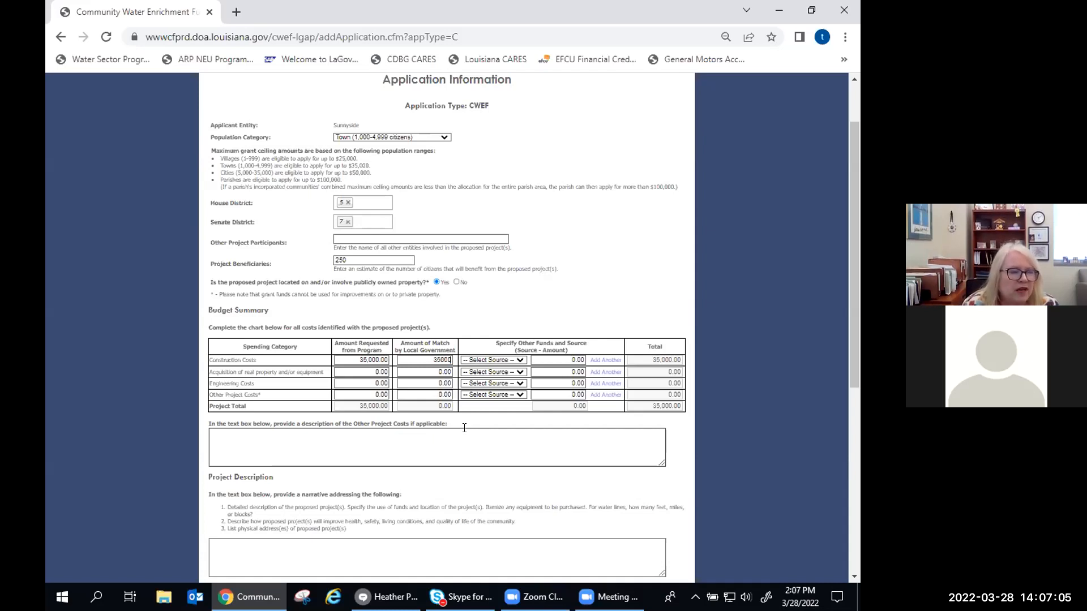
click(464, 428)
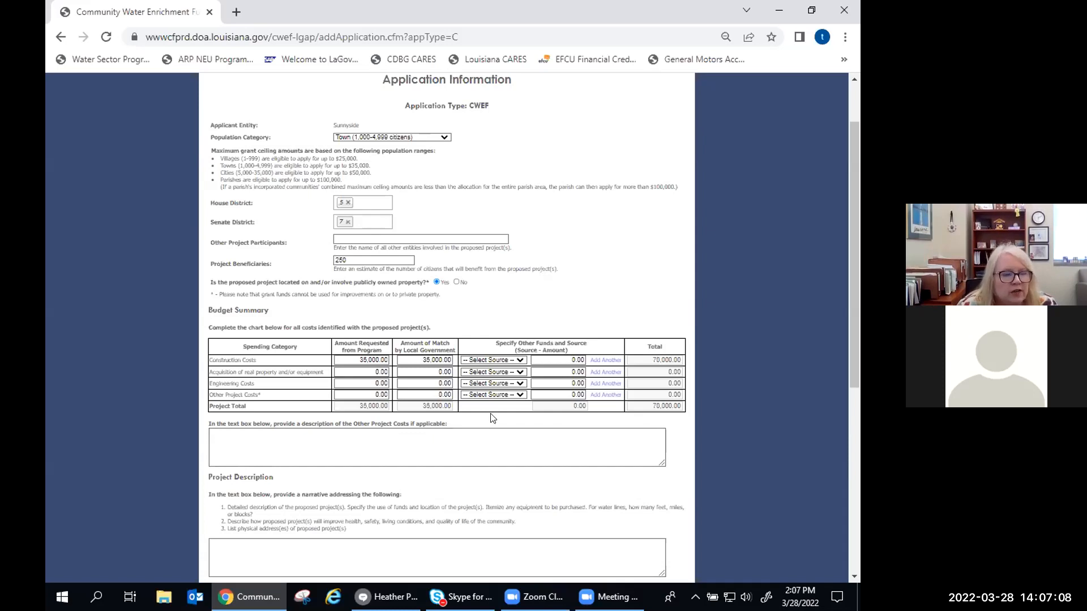
click(520, 360)
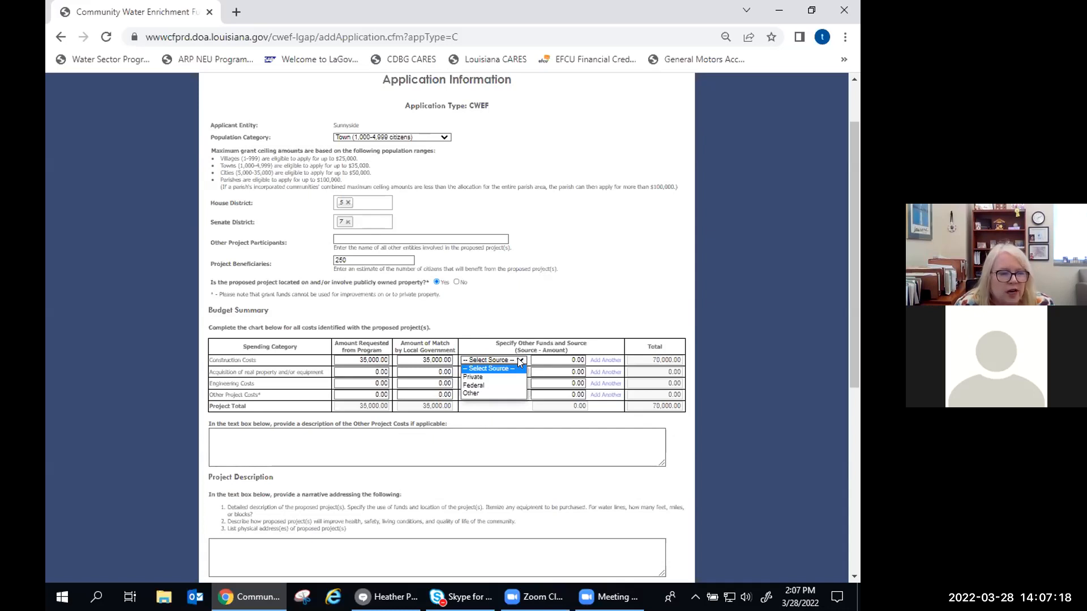
click(519, 361)
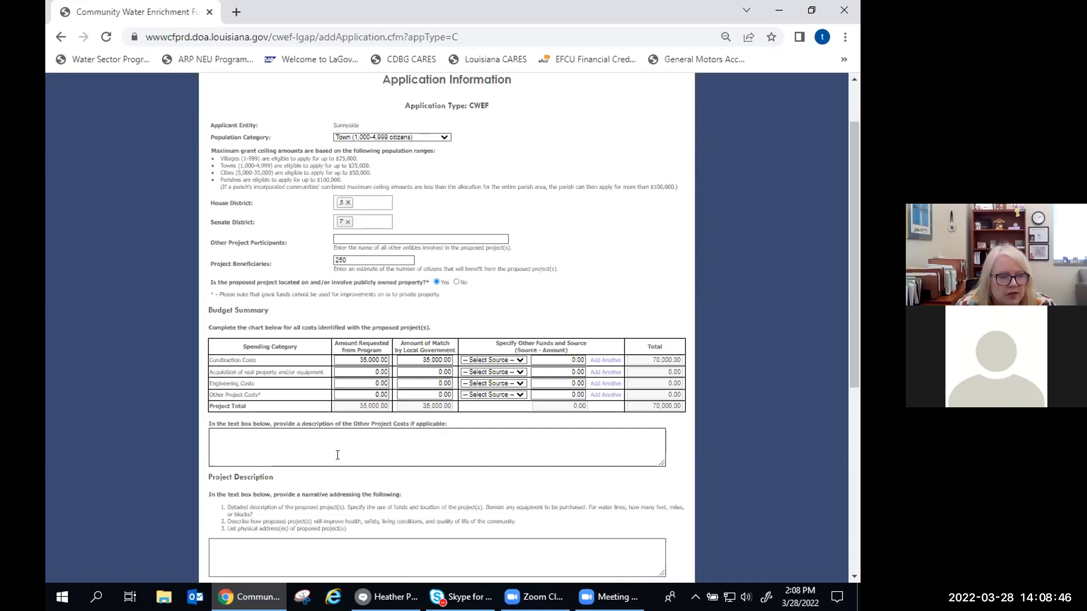
Begin the project description with "Request funds for the rehab of our existing water well located at" followed by the well's street address and town
scroll(337, 455, down, 3)
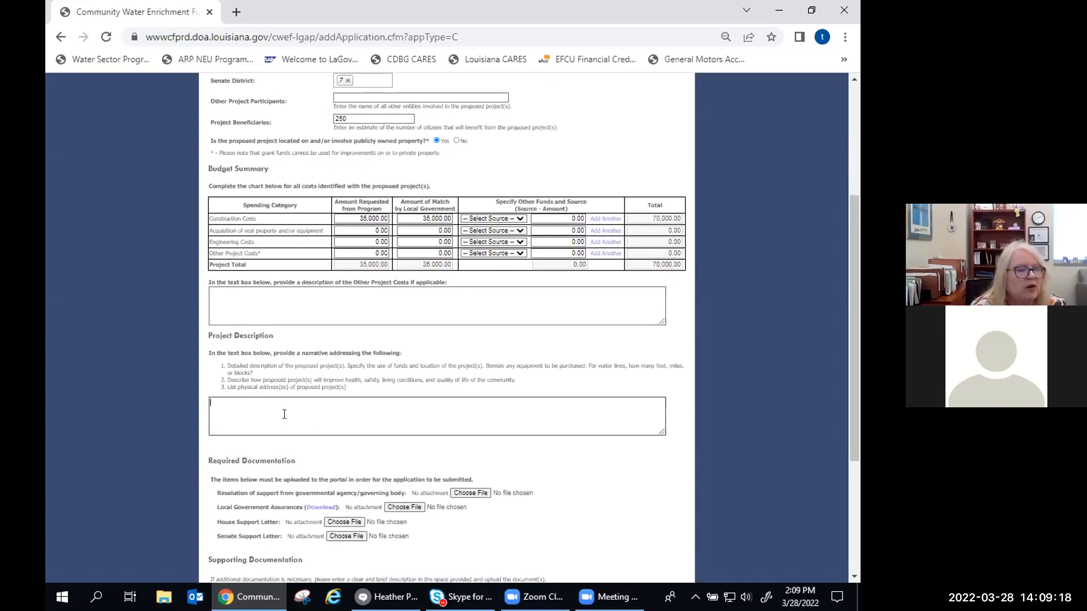
text(Req)
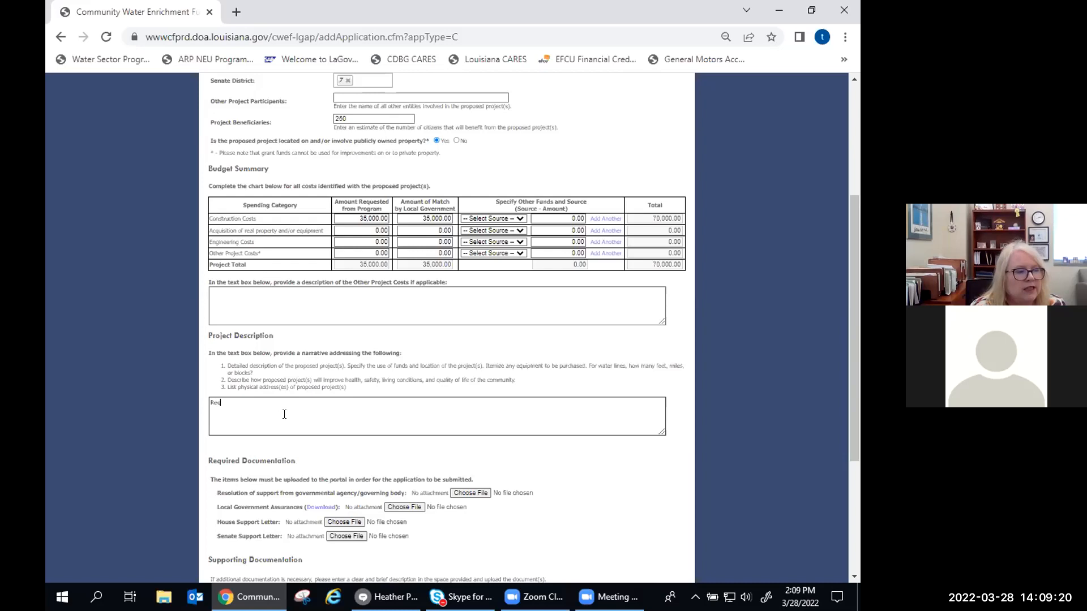
text(uest funds )
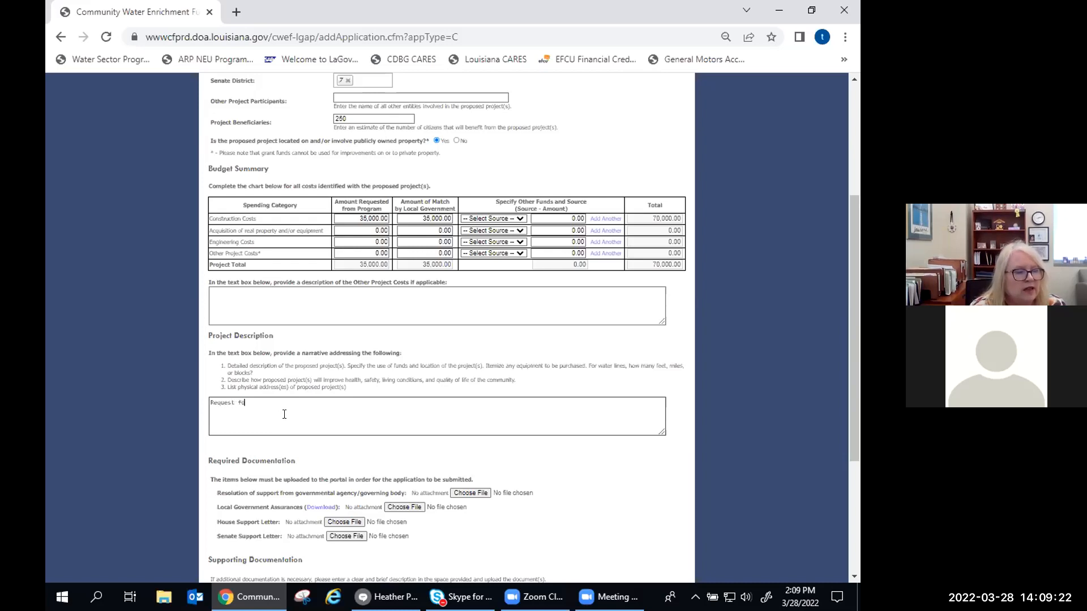
text(for the )
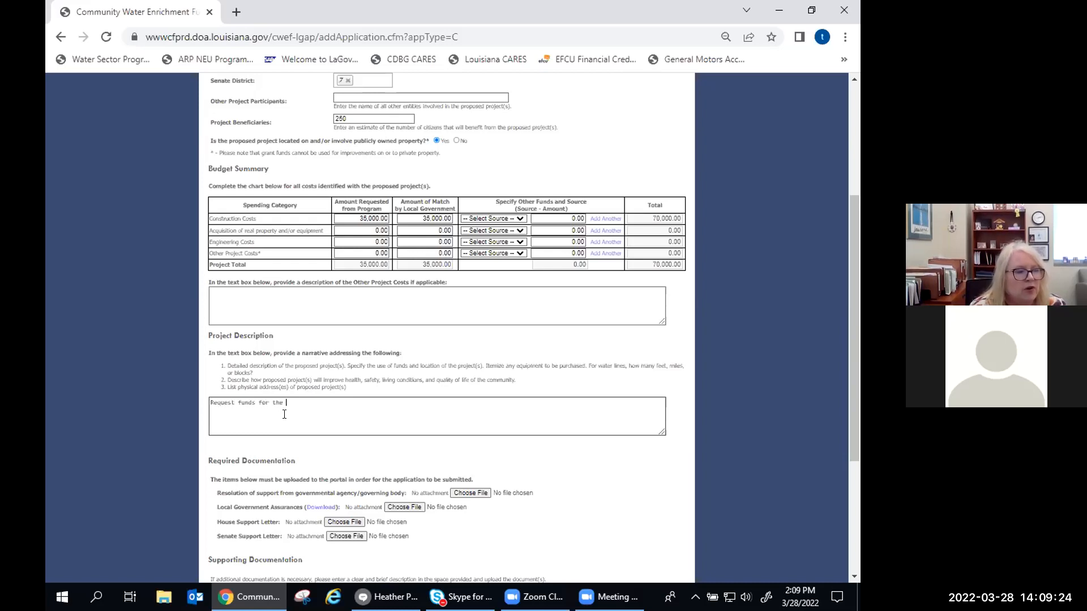
text(rehab o)
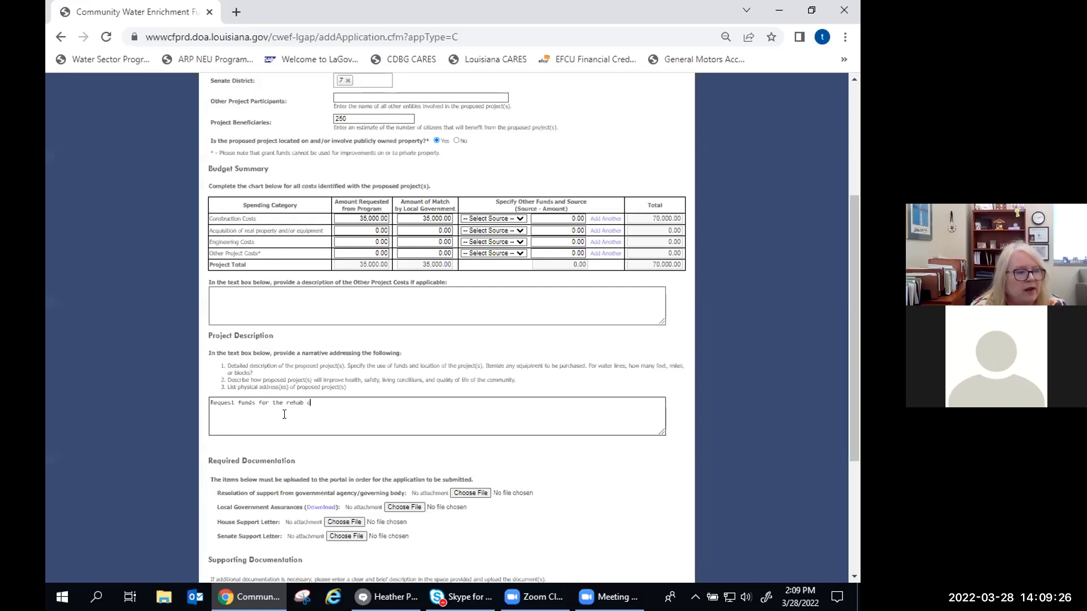
text(f our exi)
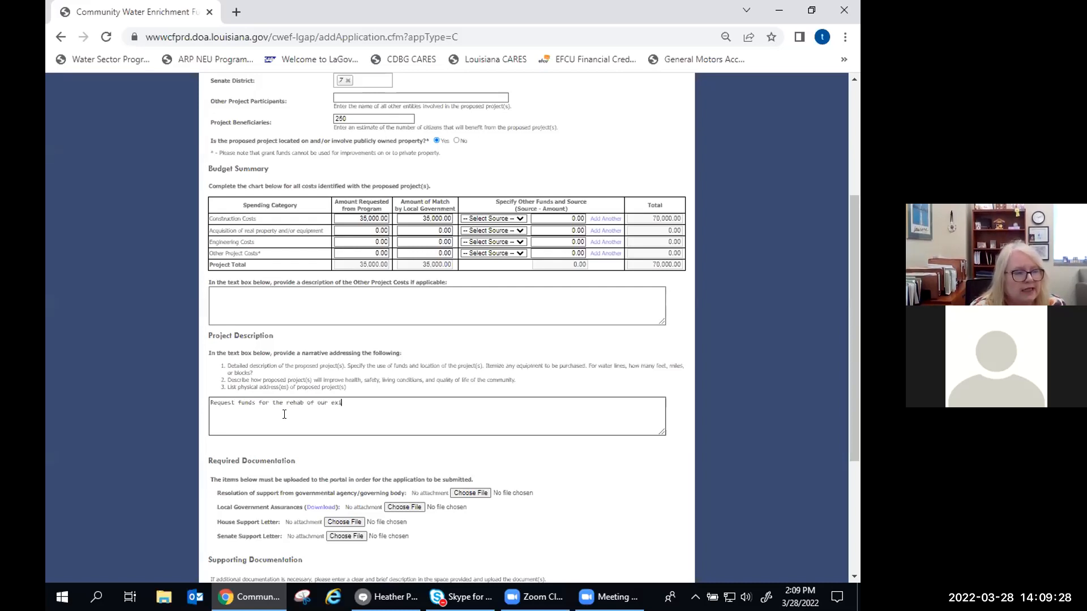
text(sting water well)
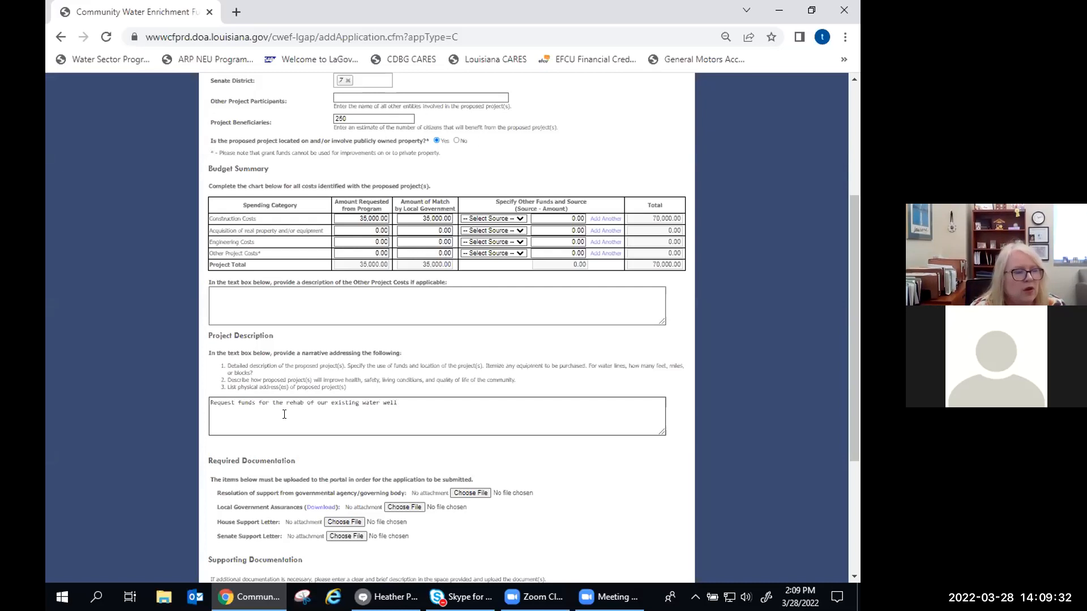
text( located )
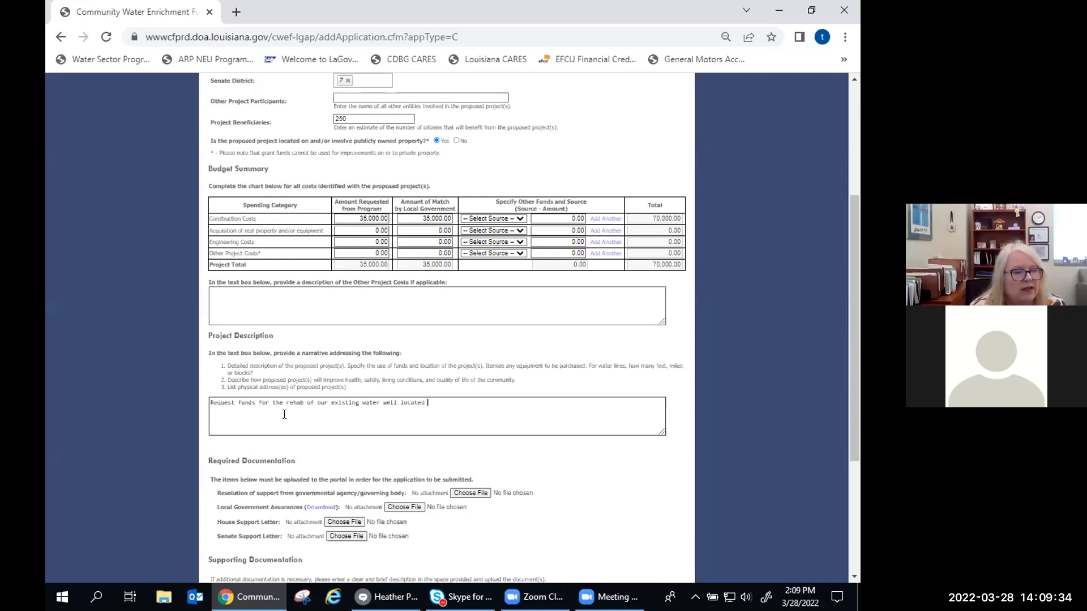
text(at 13)
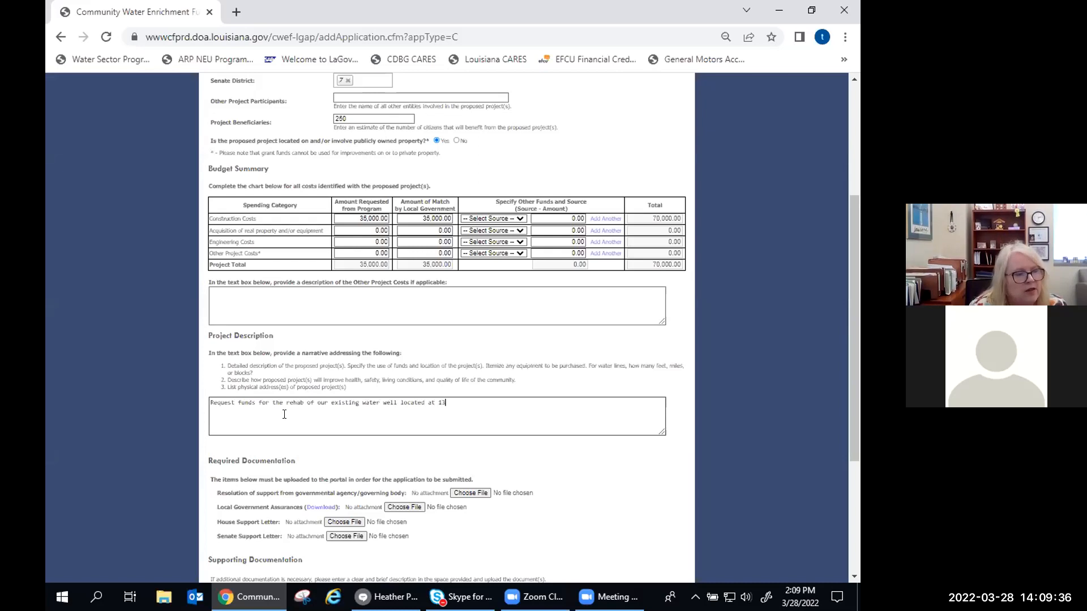
text(10 Tu)
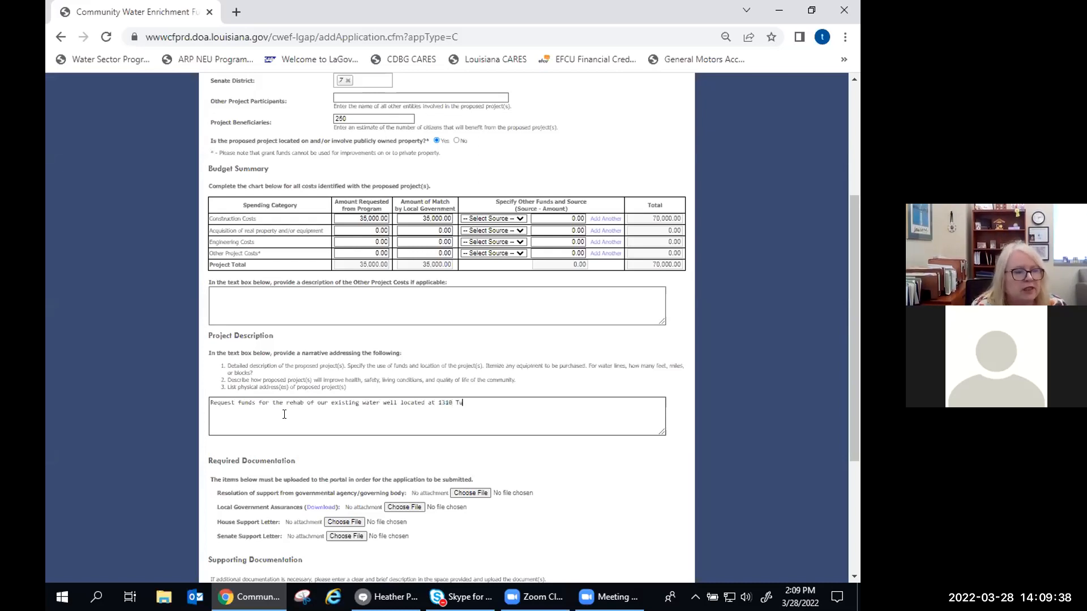
text(ckerStreet,)
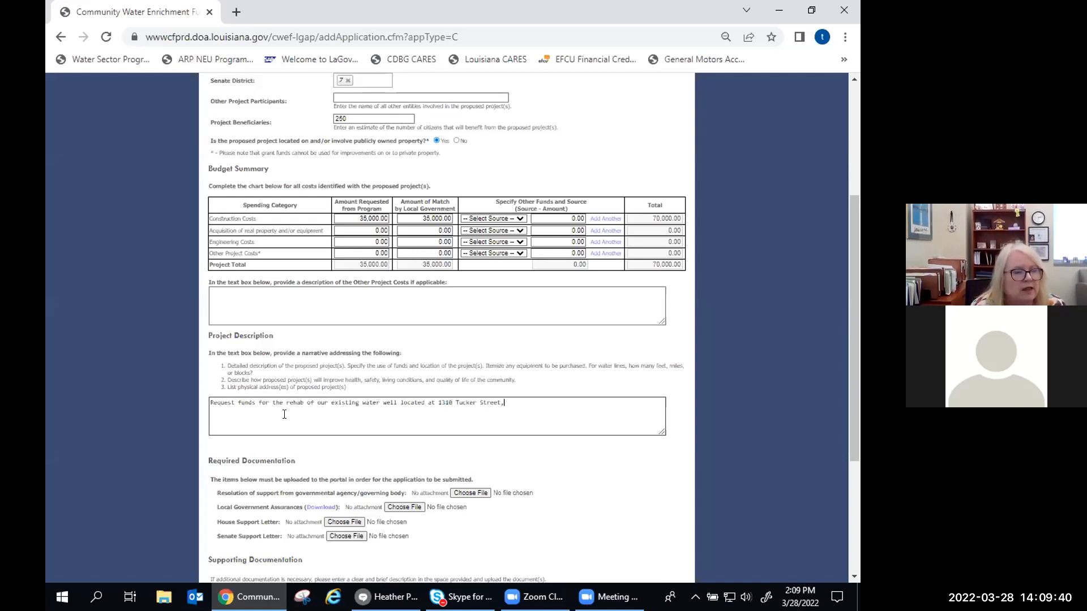
text( Sunnyside.)
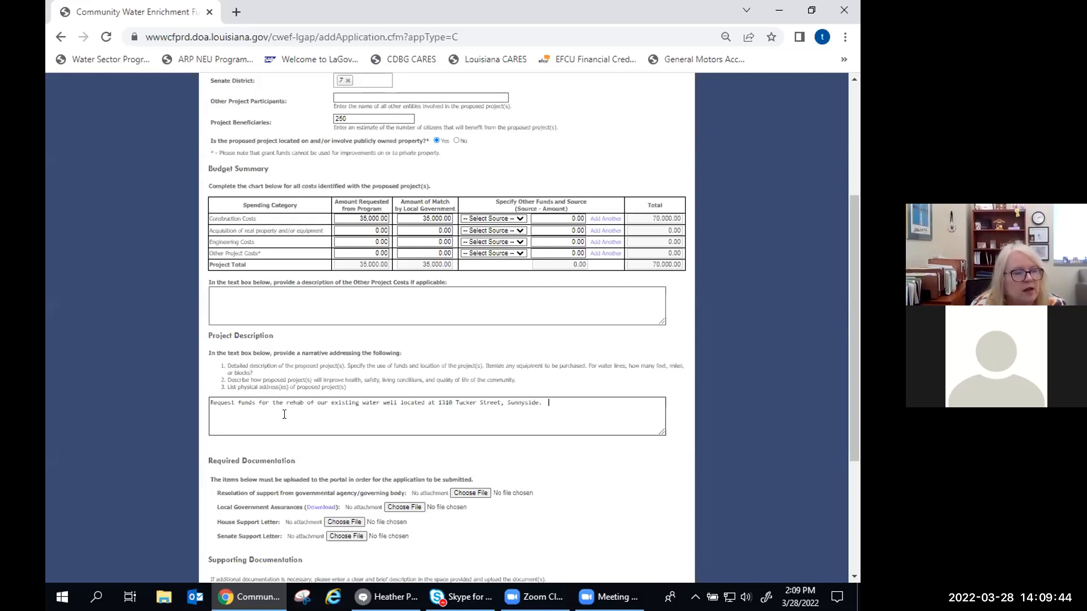
Add to the project description: "Completion of this project enables Sunnyside to provide clean, safe drinking water for our customers."
text(  Completio)
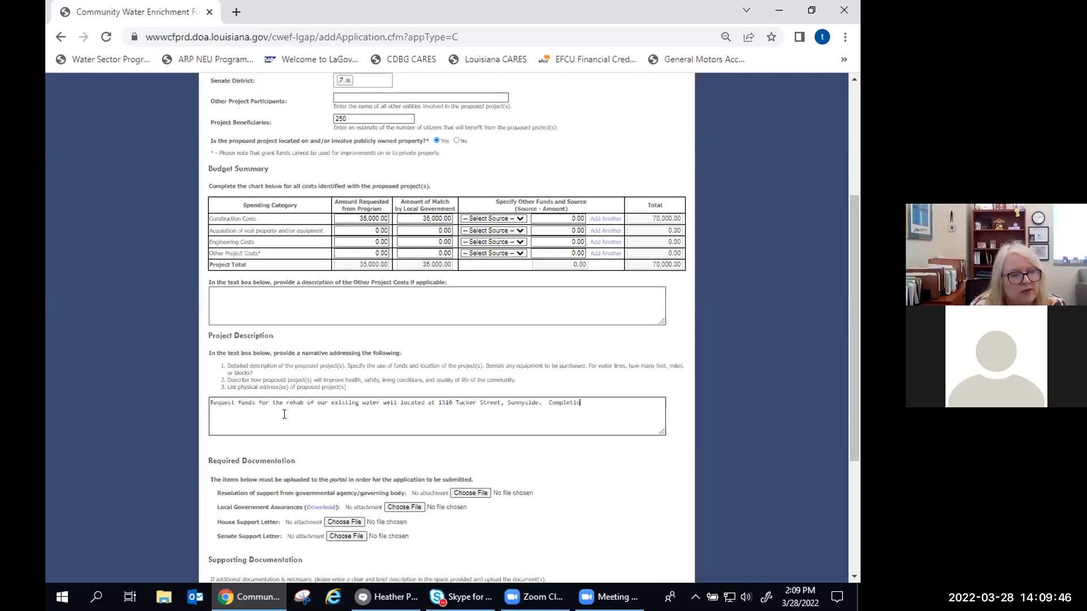
text(n of this project)
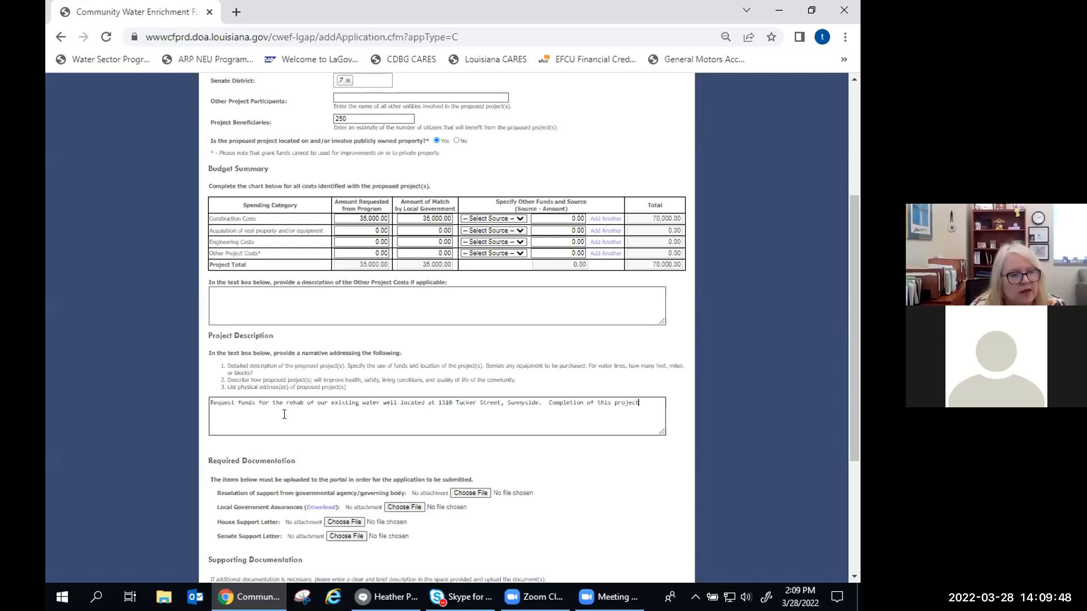
text(, ena)
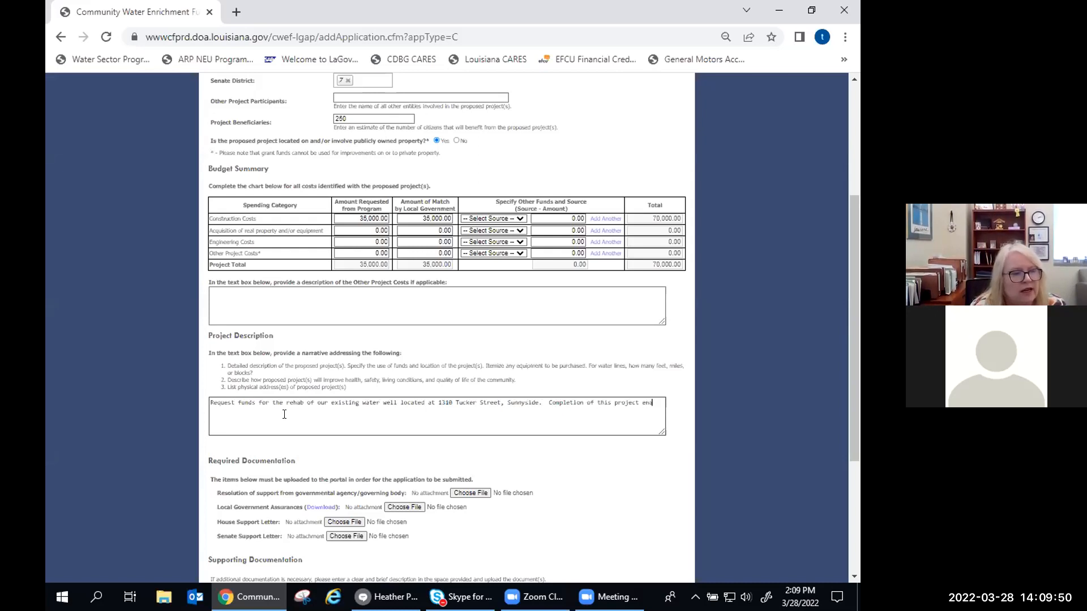
text(bles Sun)
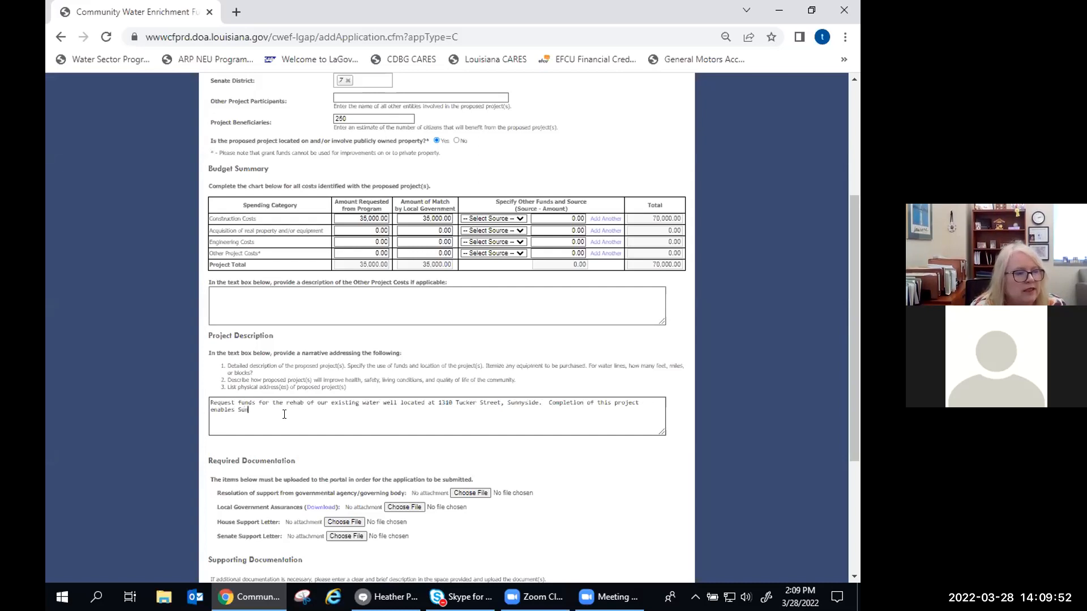
text(nyside to provide clean, save)
key(BackSpace)
key(BackSpace)
key(BackSpace)
text(fe drinking water forc)
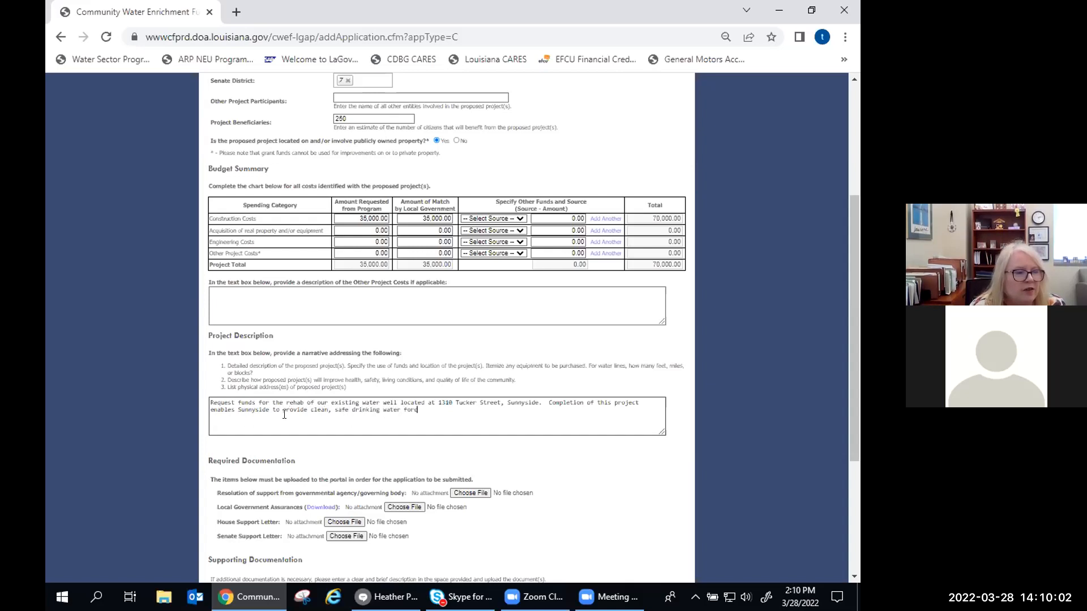
key(BackSpace)
text(our customer.)
key(BackSpace)
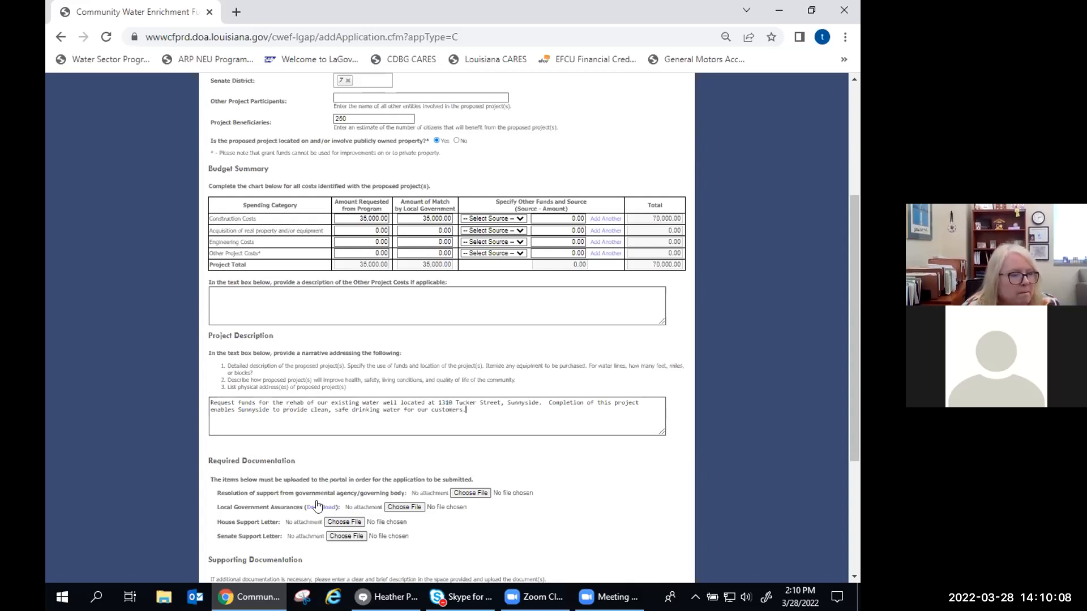
Review the whole application form, from the applicant details and budget summary to the required documentation and comments
scroll(404, 465, down, 1)
scroll(402, 462, down, 2)
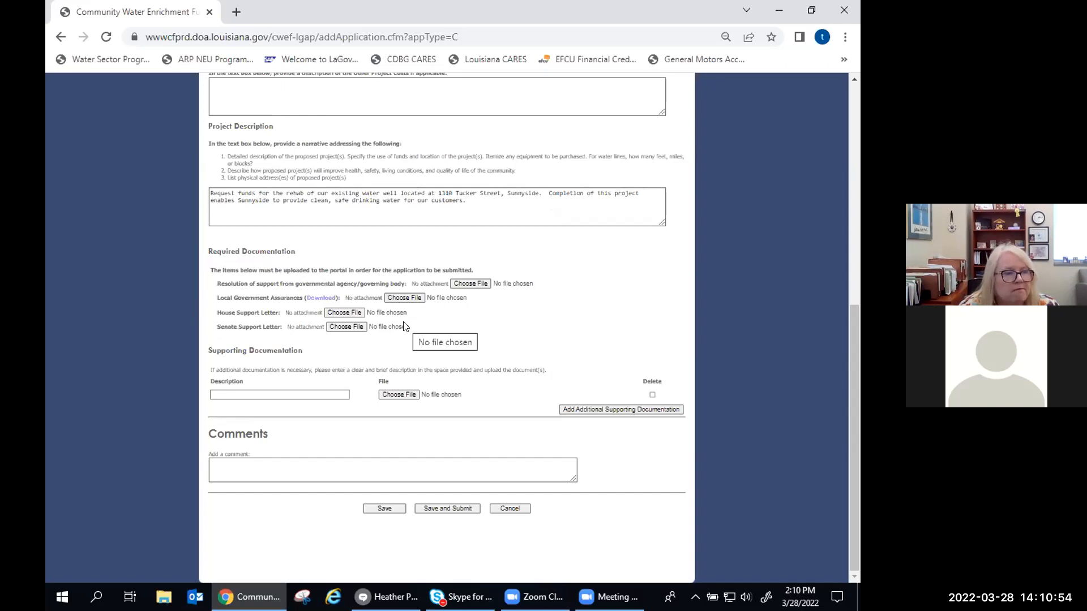
scroll(405, 326, up, 3)
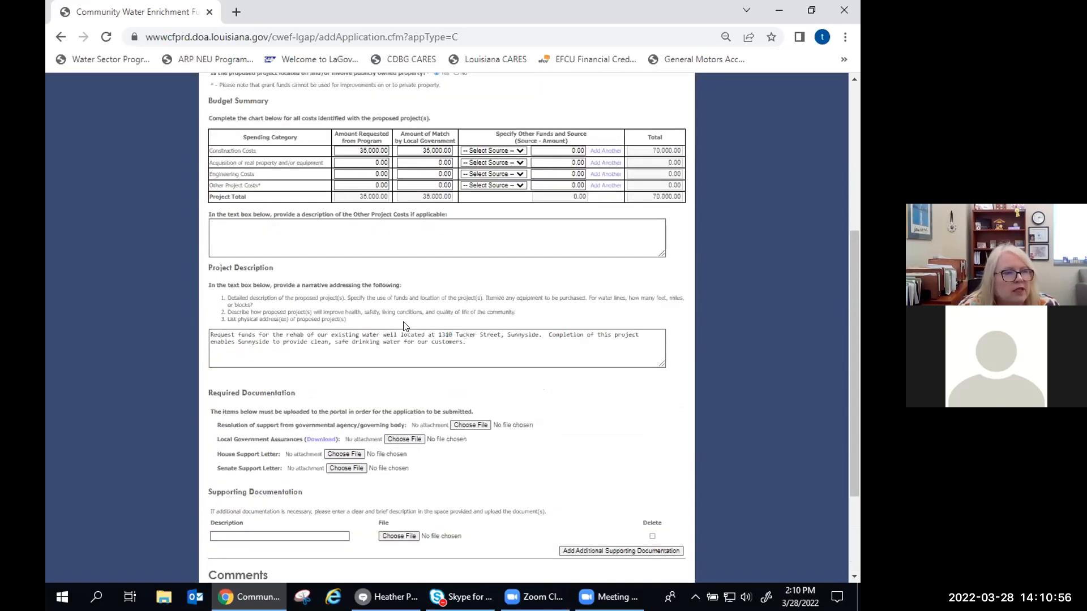
scroll(406, 327, up, 5)
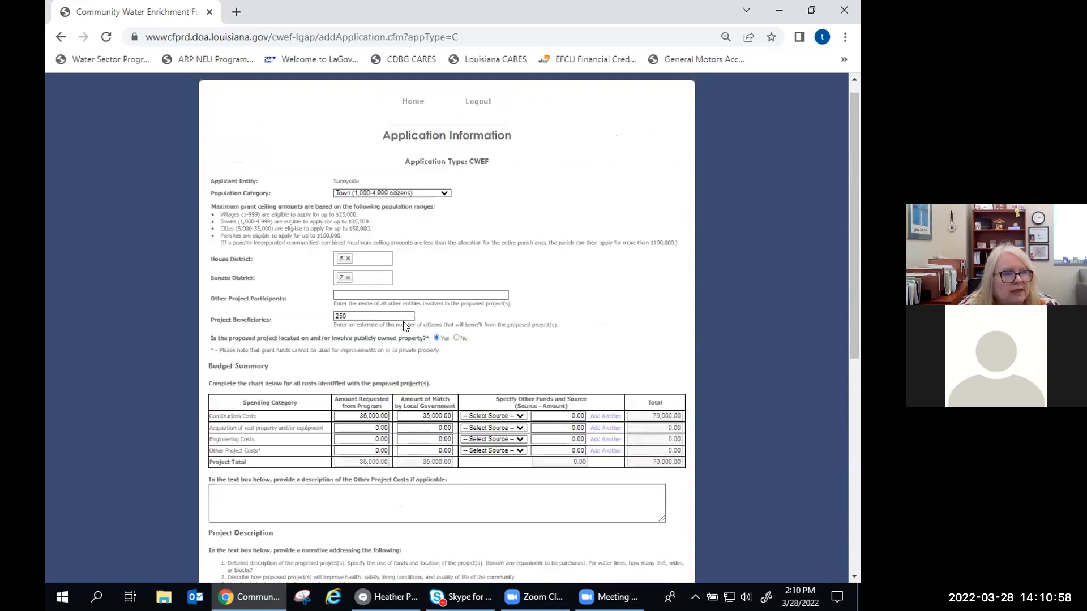
scroll(405, 327, up, 1)
scroll(405, 327, down, 4)
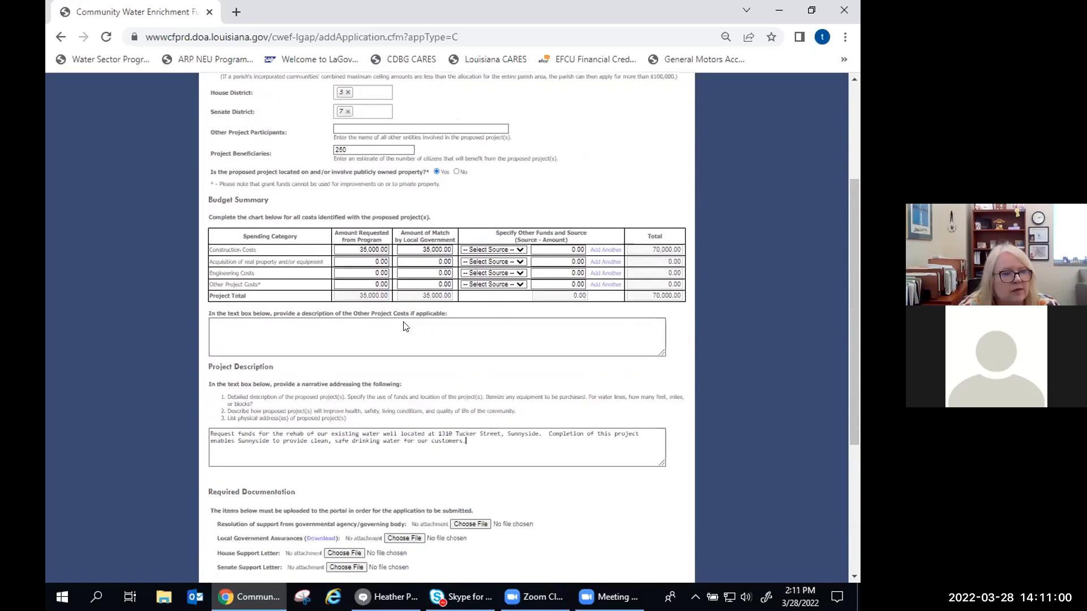
scroll(404, 319, down, 1)
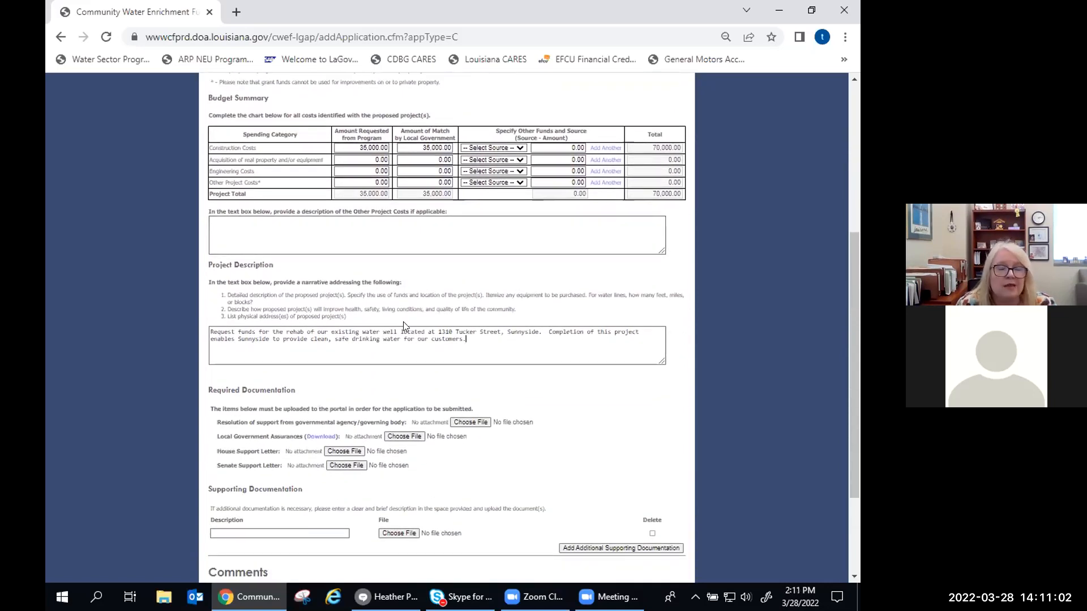
click(404, 322)
scroll(416, 322, down, 2)
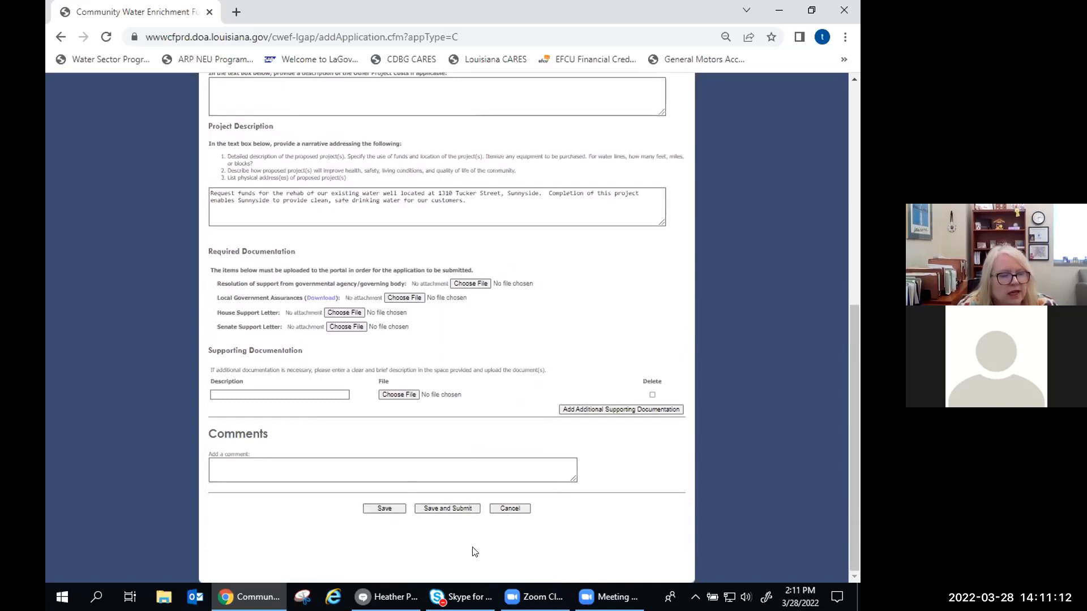
Save the application without submitting it and reopen it from the list of CWEF applications
click(380, 509)
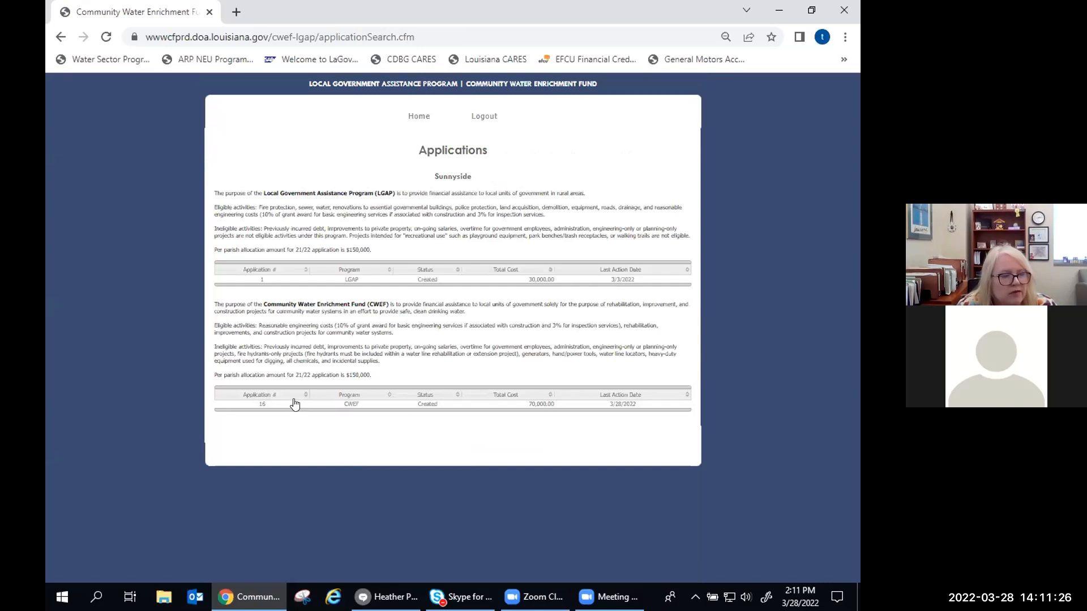
click(344, 405)
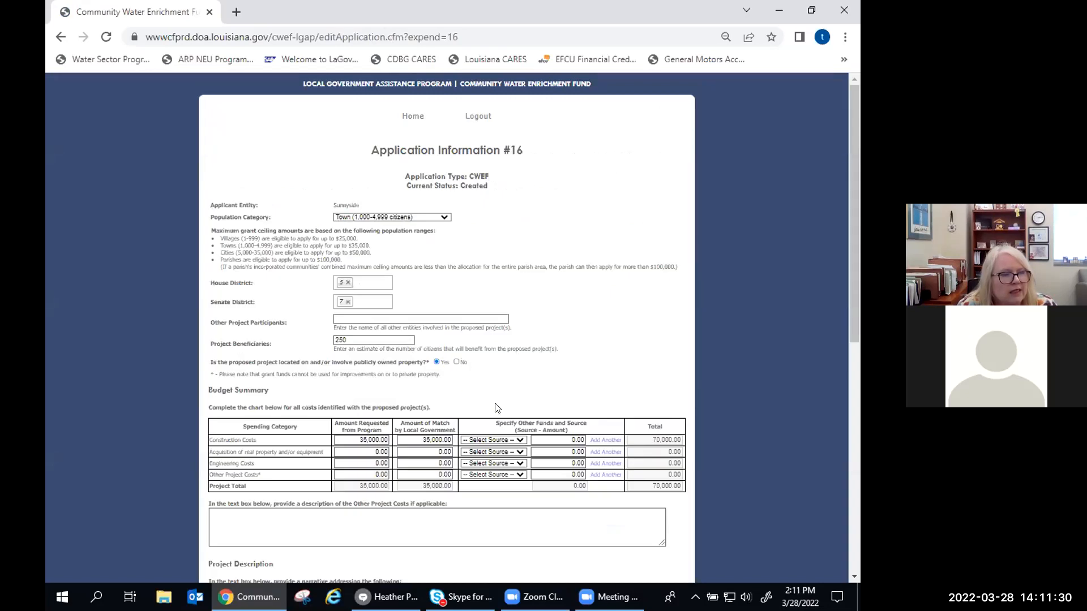
Attach the file Letterhead 21 as the resolution of support from the governing body and save the application
scroll(497, 408, down, 5)
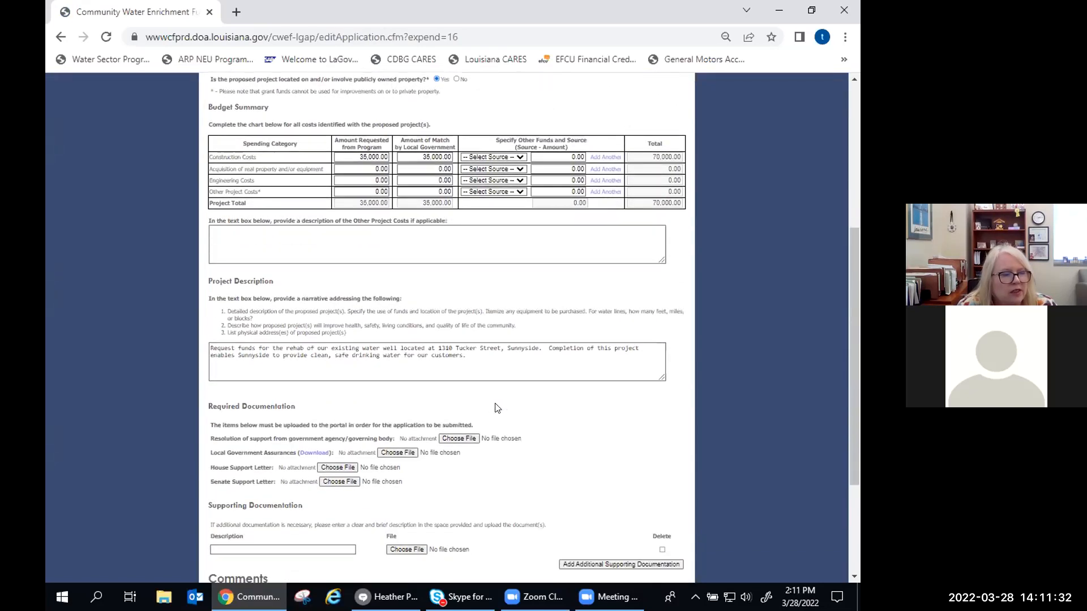
scroll(496, 408, down, 3)
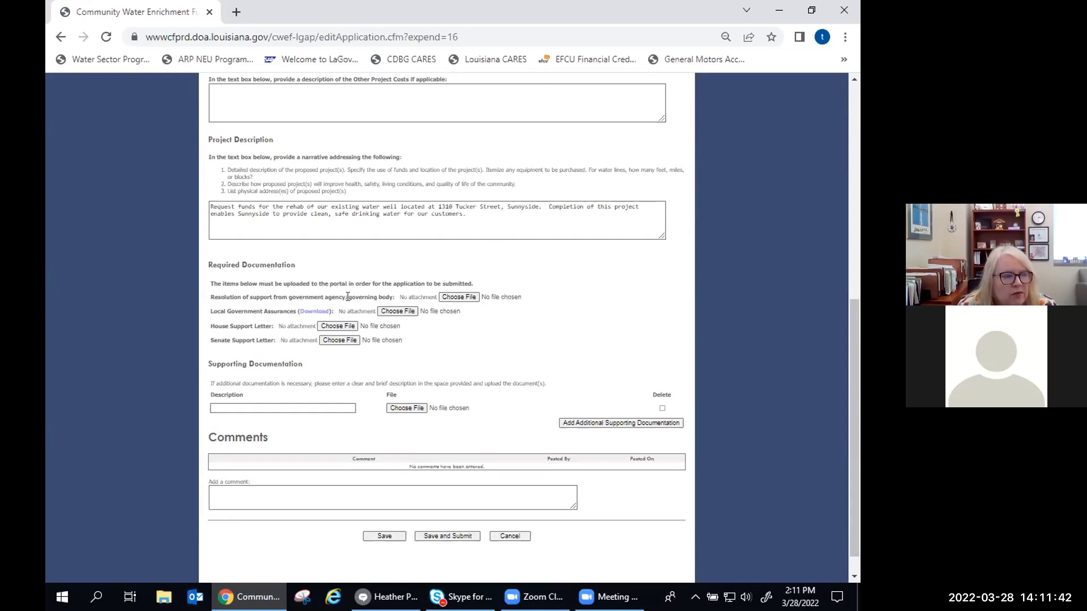
click(465, 298)
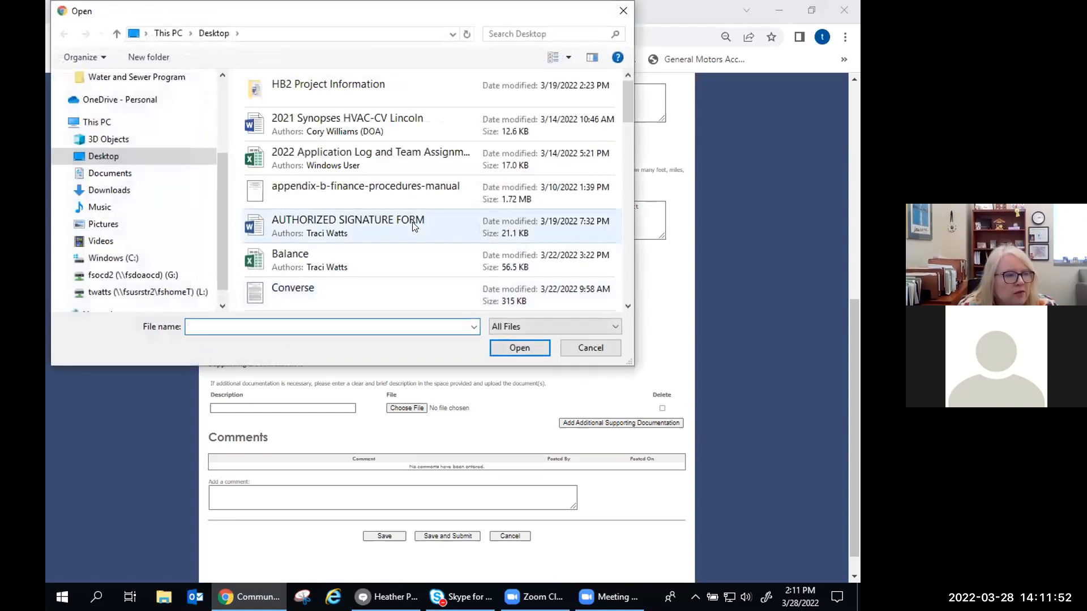
scroll(412, 224, down, 3)
click(388, 265)
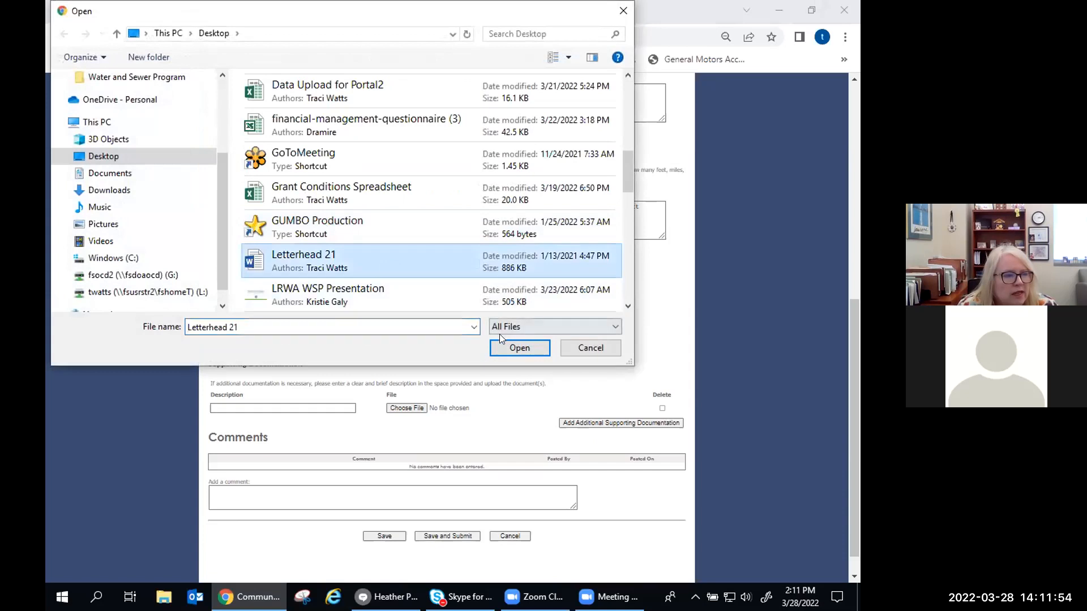
click(511, 349)
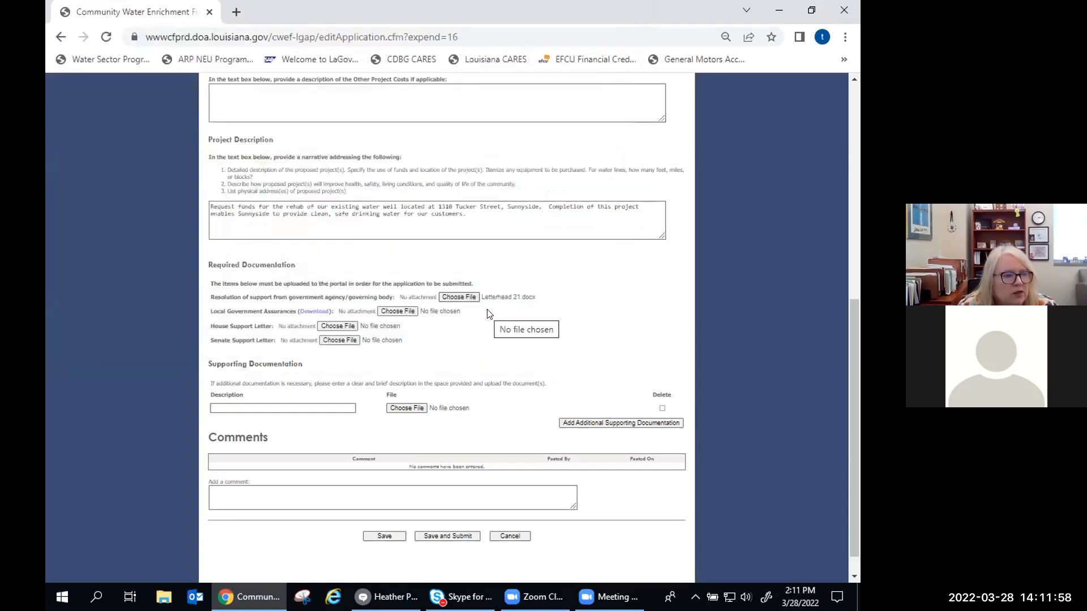
click(384, 536)
Remove the saved attachment for the resolution of support from the governing body
scroll(504, 423, down, 6)
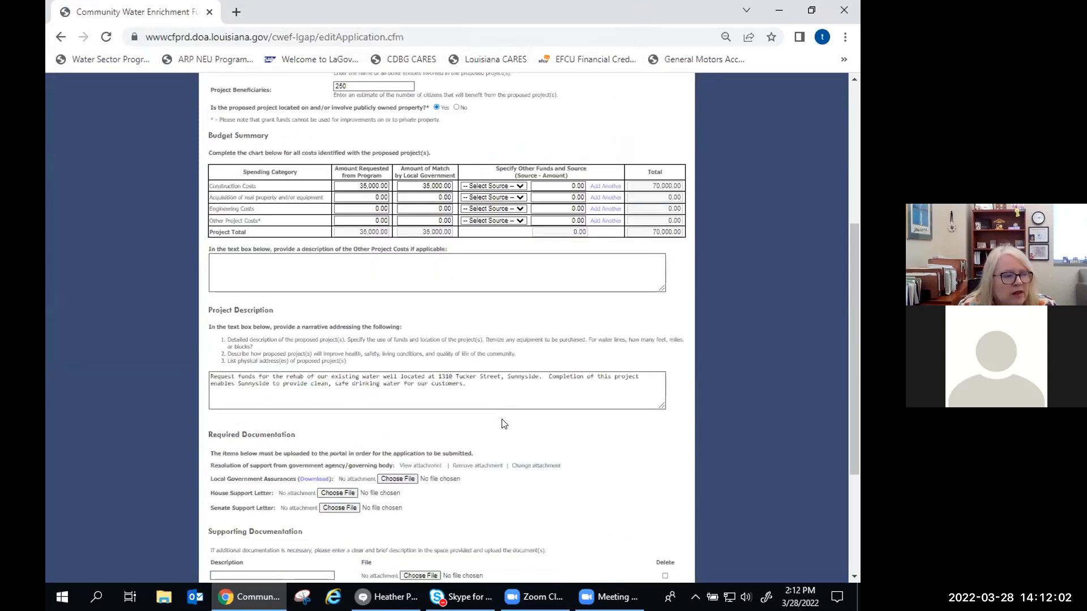
scroll(503, 424, down, 1)
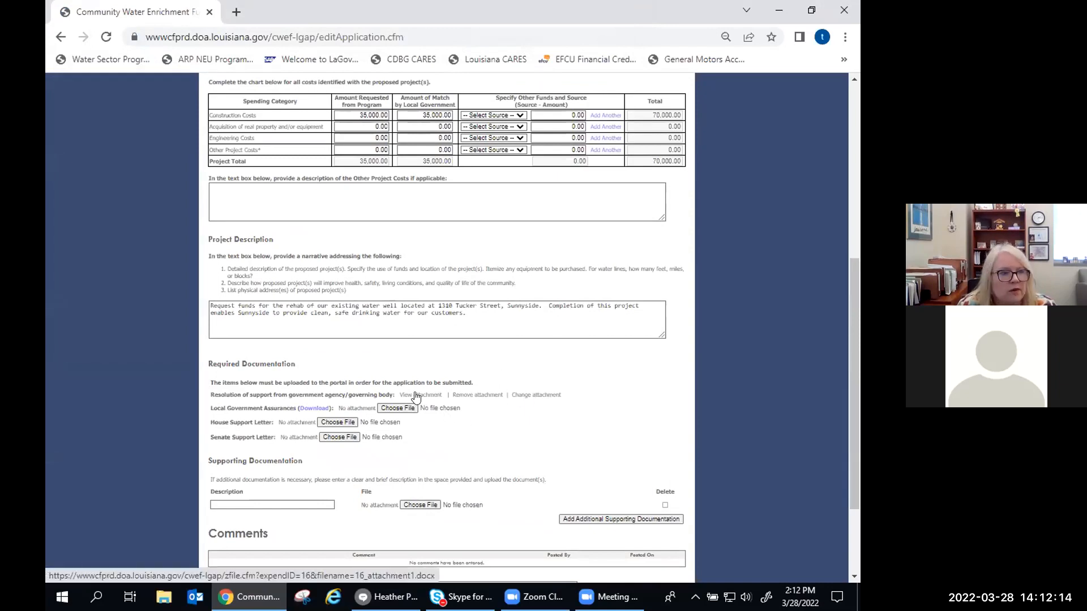
click(473, 401)
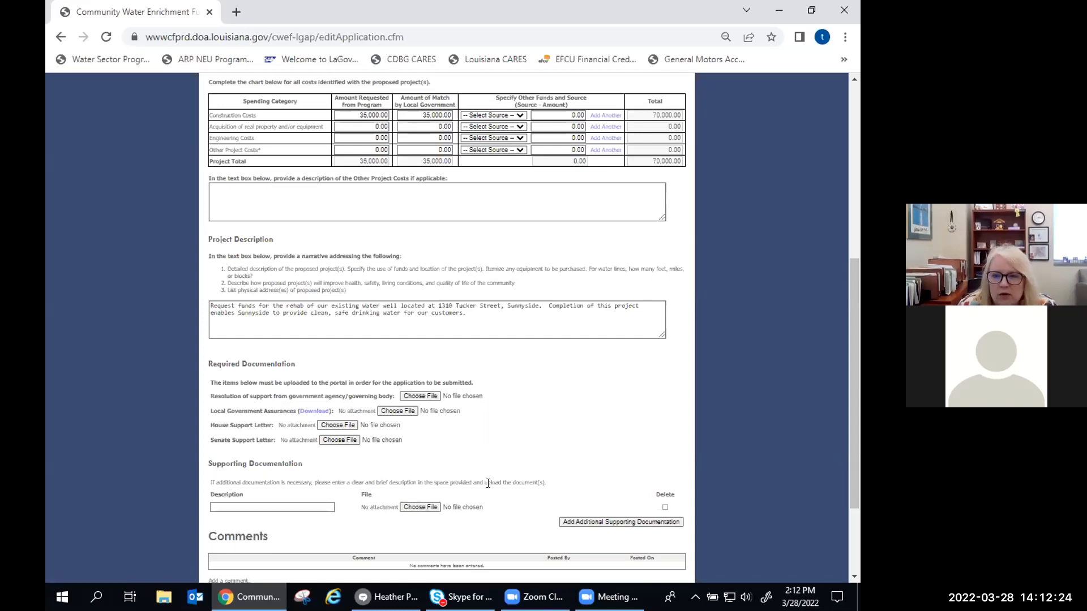
Attach the desktop file Letterhead 21 as the resolution of support again and save the application
click(428, 396)
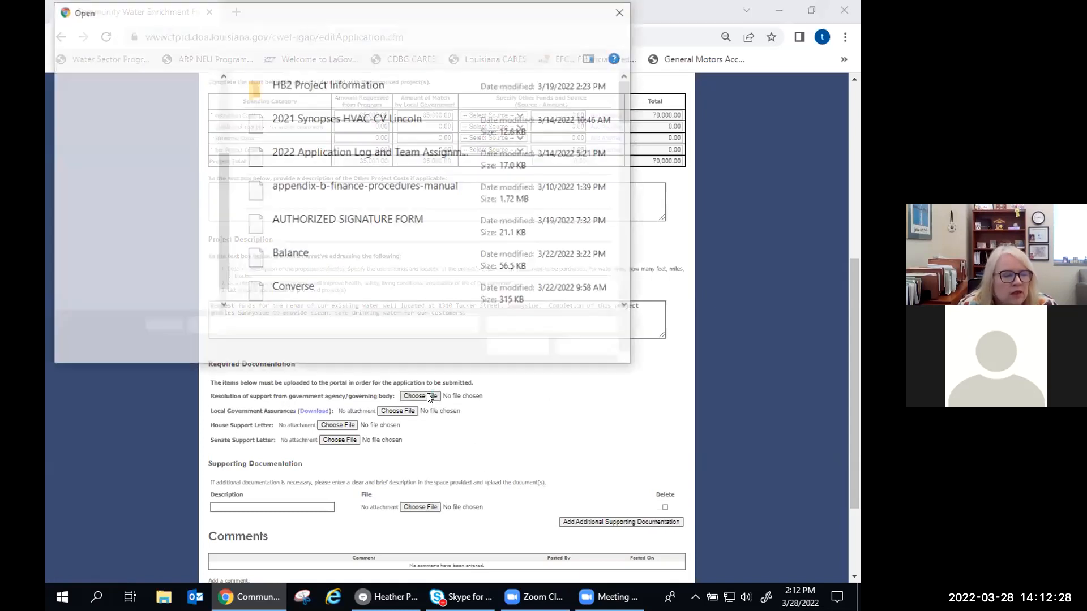
scroll(431, 251, down, 5)
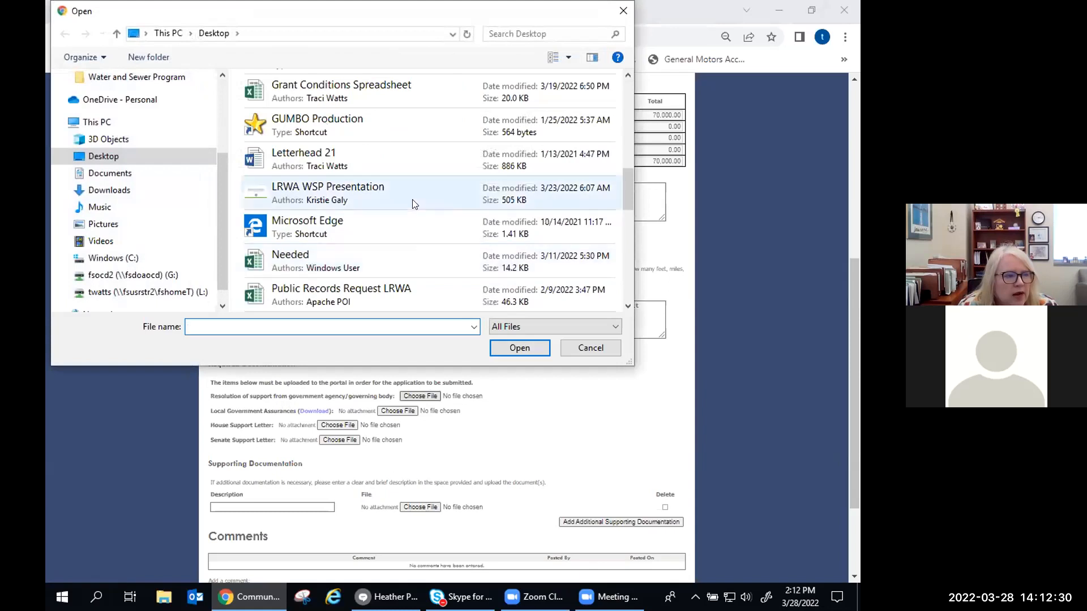
click(417, 170)
click(503, 348)
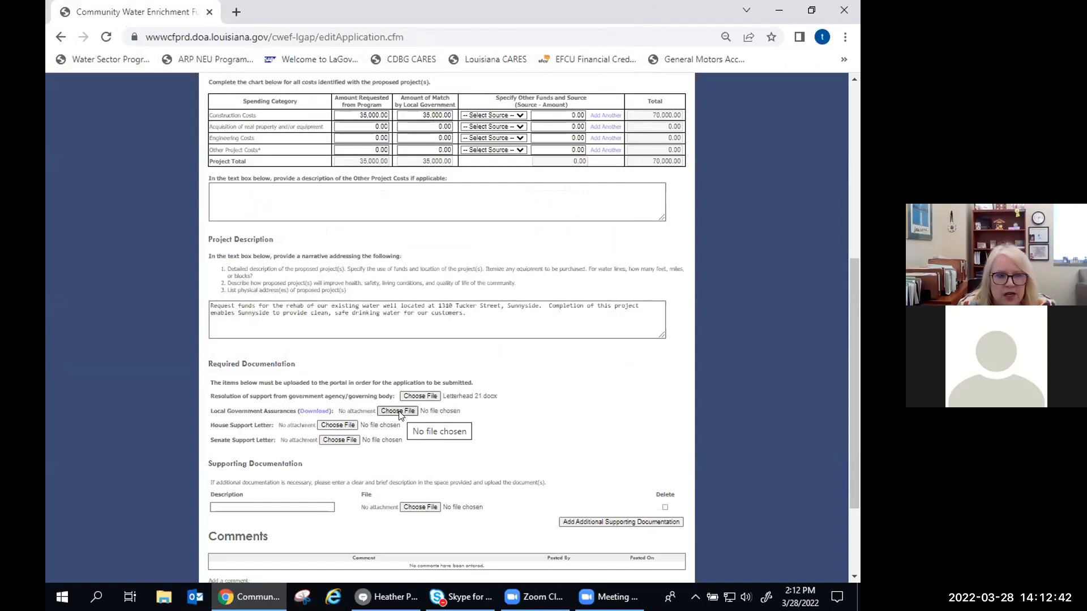
scroll(399, 416, down, 2)
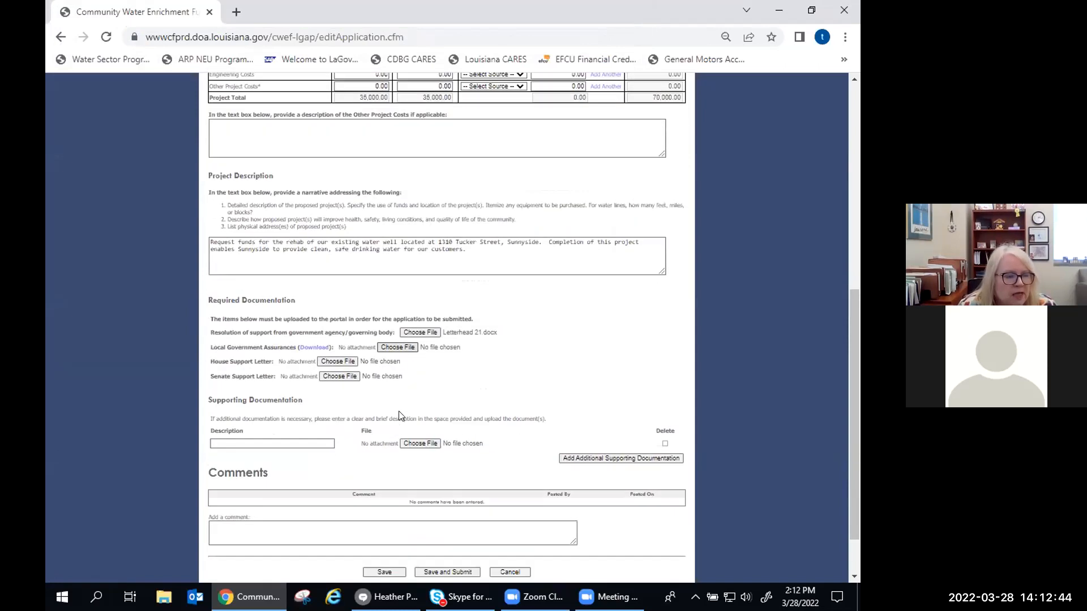
click(391, 565)
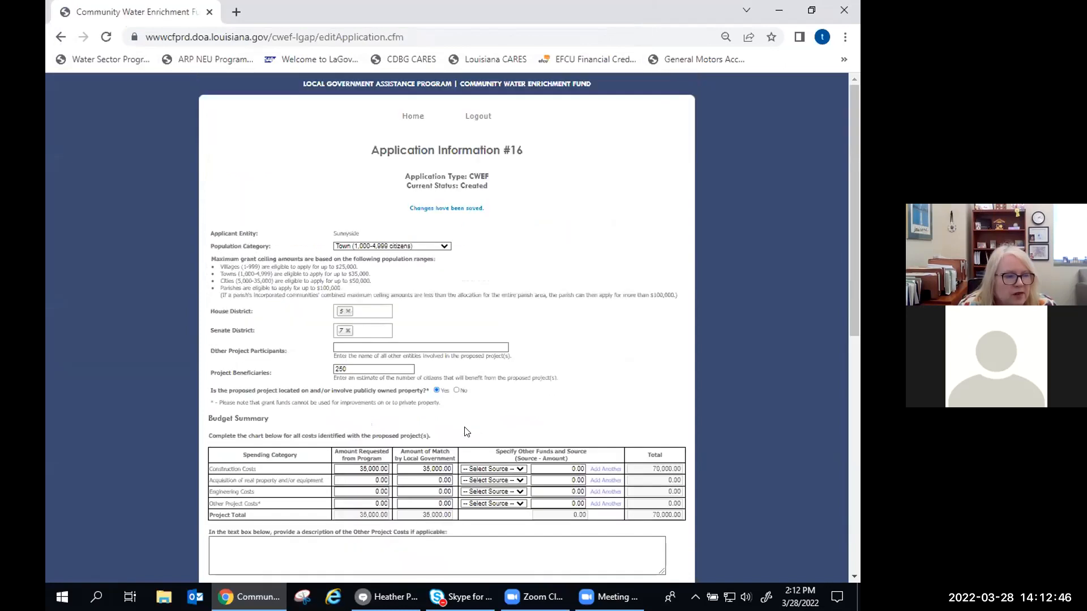
Open the downloadable Local Government Assurances form, look through it to the signature block, and return to the application
scroll(465, 432, down, 2)
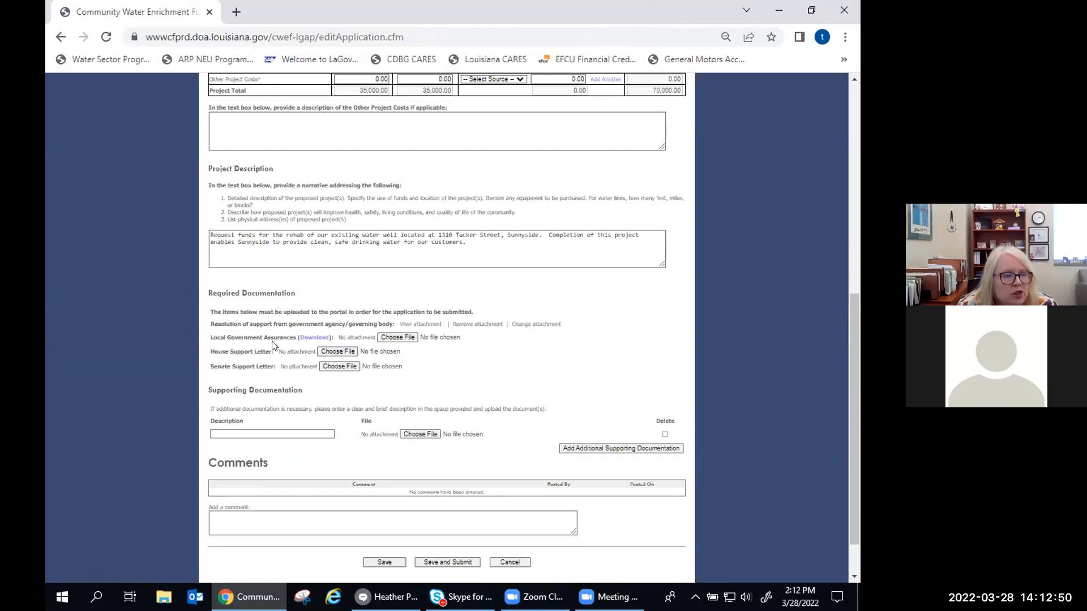
click(312, 339)
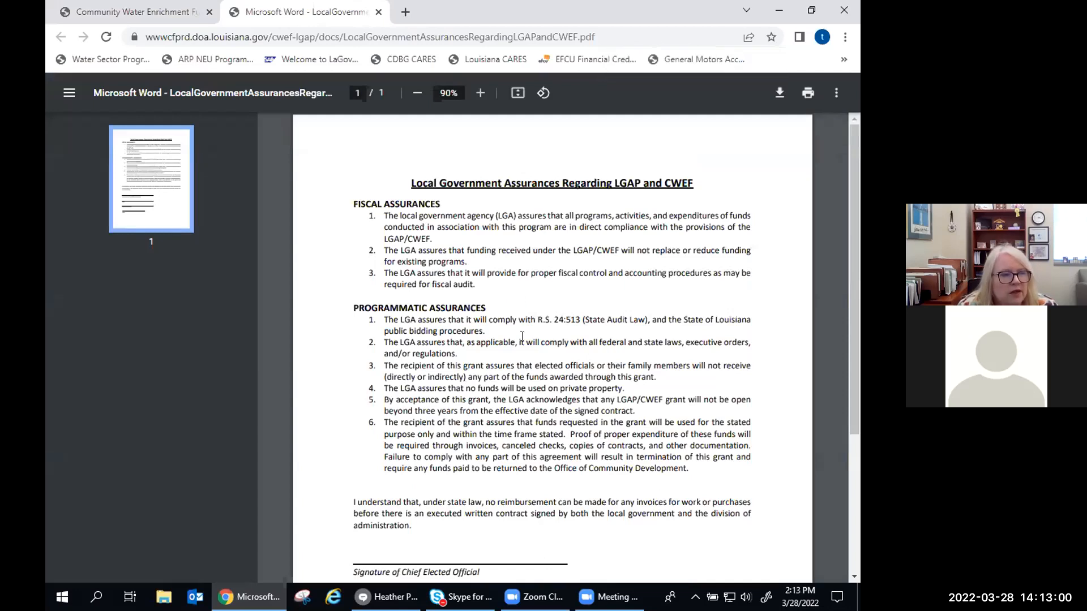
scroll(522, 337, down, 5)
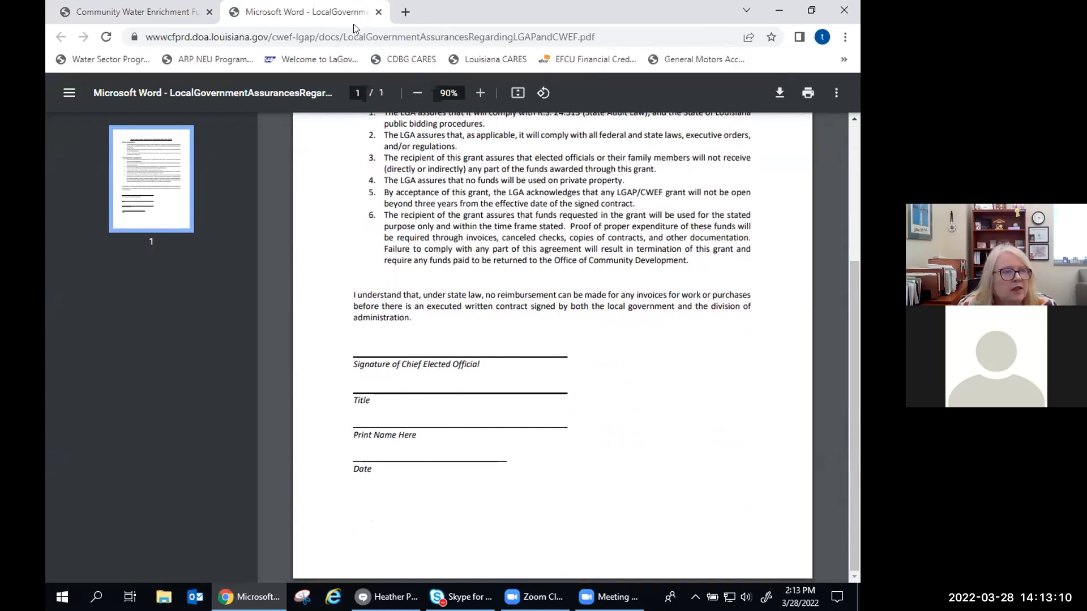
drag(362, 13, 327, 33)
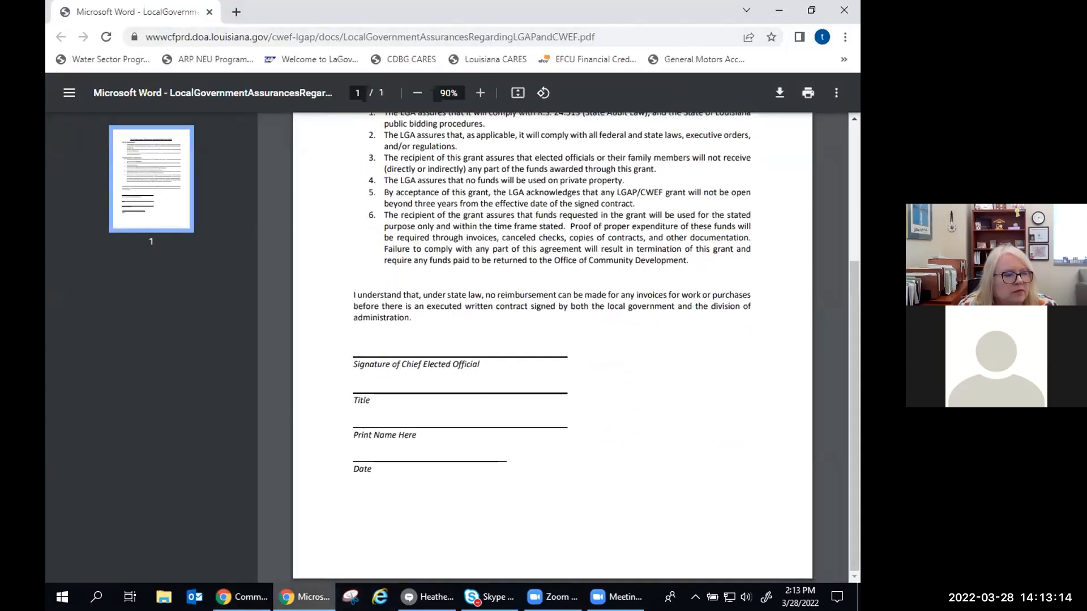
click(241, 597)
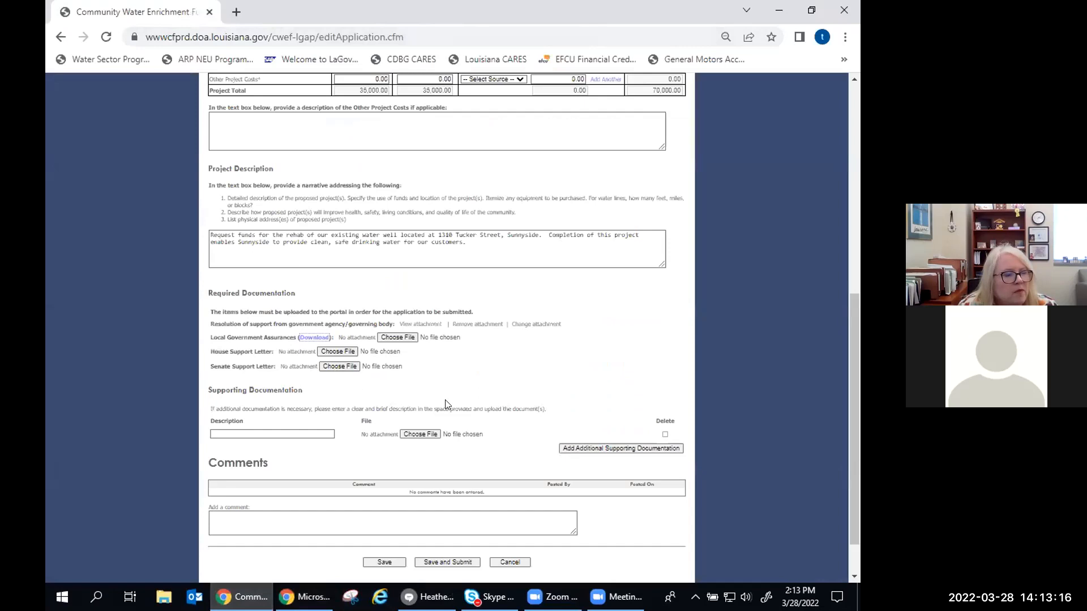
Attach Letterhead 21 as the Local Government Assurances document and save the application
click(389, 338)
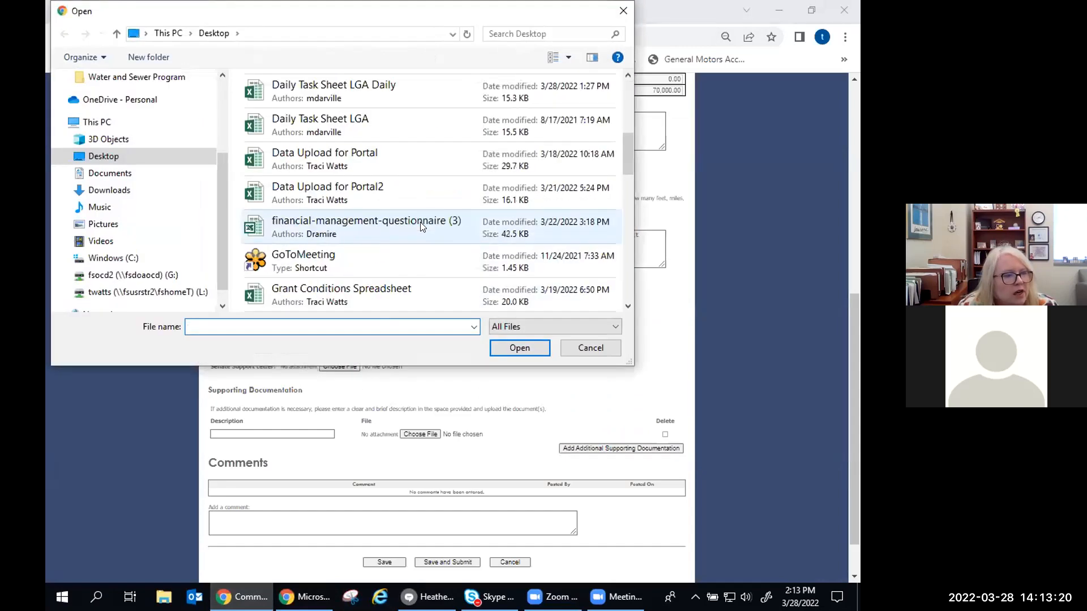
scroll(420, 227, down, 2)
click(378, 150)
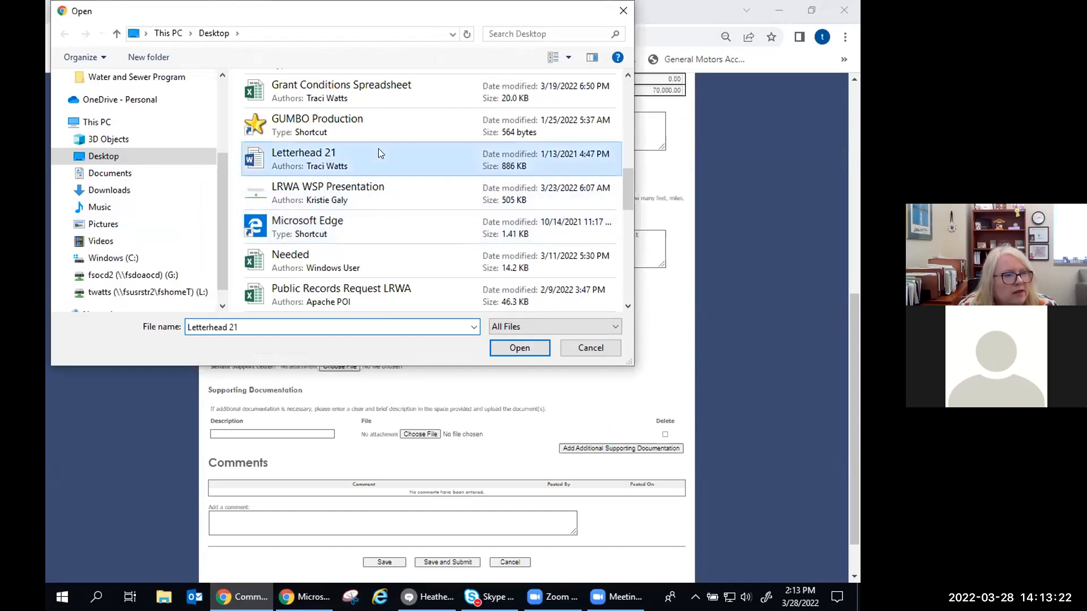
click(506, 348)
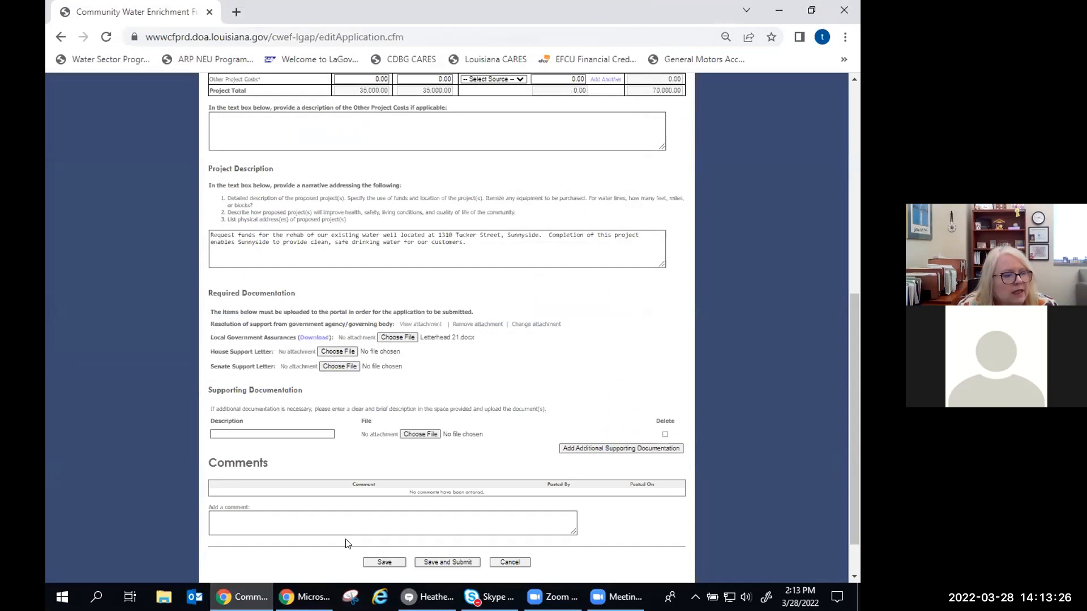
click(382, 564)
Attach Letterhead 21 as the House Support Letter in the required documentation
scroll(413, 453, down, 15)
scroll(414, 452, down, 1)
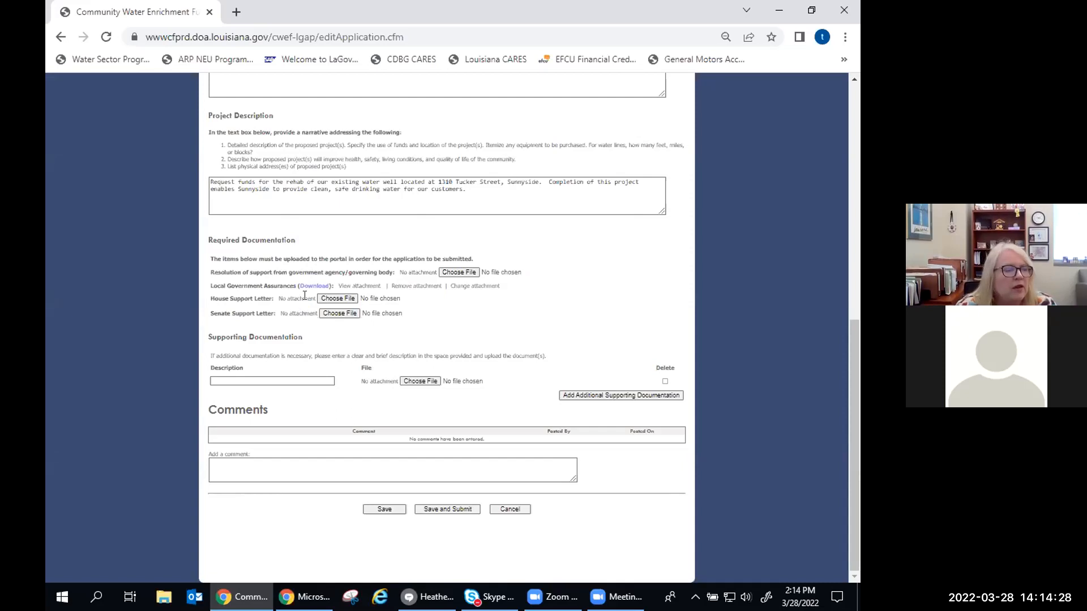
click(332, 297)
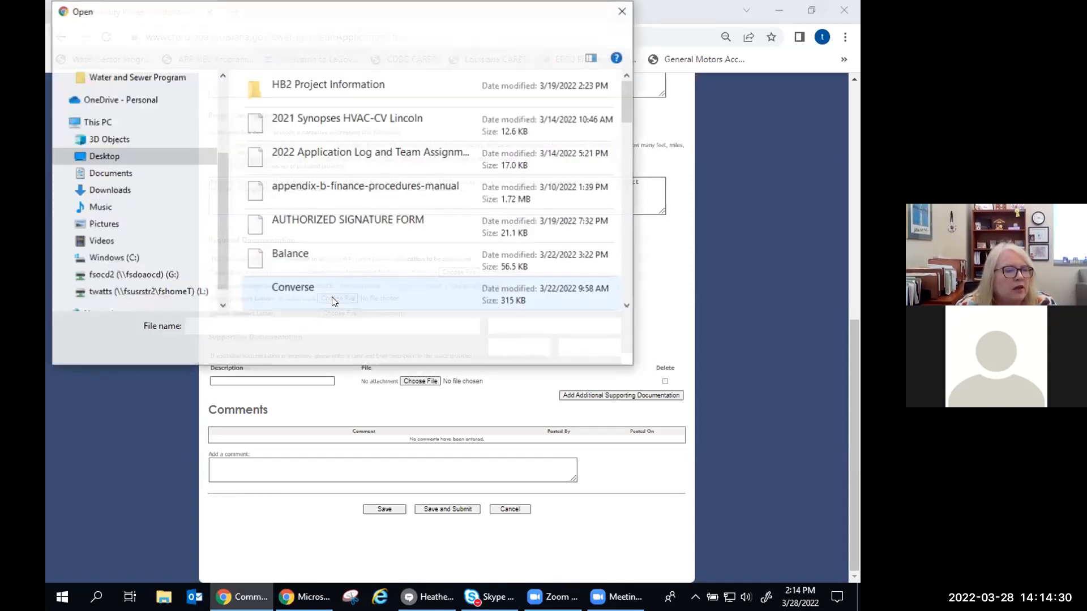
click(374, 155)
click(501, 348)
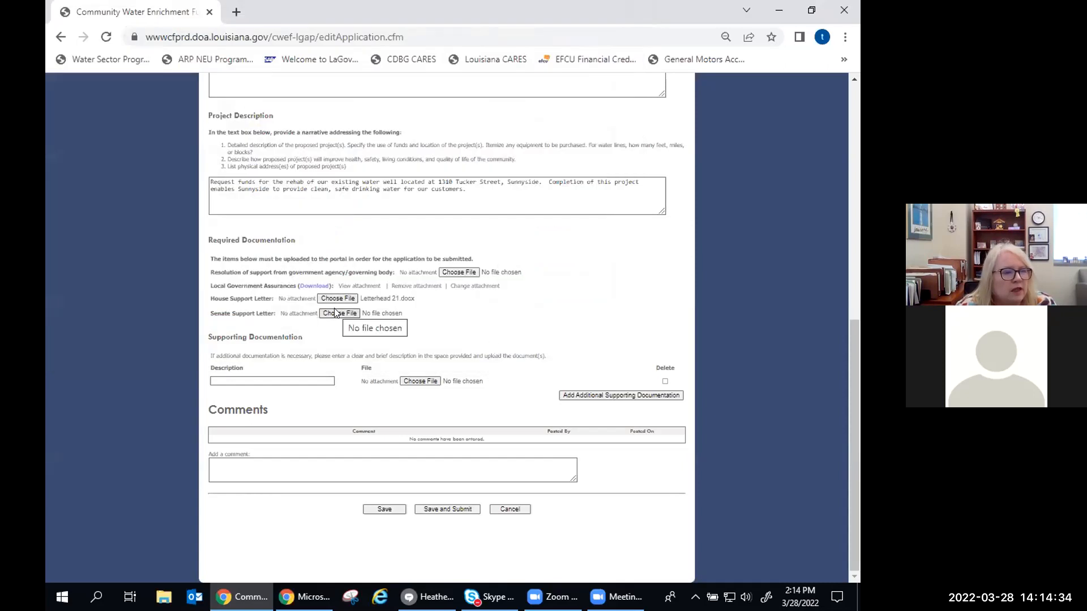
Attach Letterhead 21 as the Senate Support Letter and save the application
click(331, 311)
scroll(364, 235, down, 10)
click(399, 262)
click(535, 347)
click(384, 509)
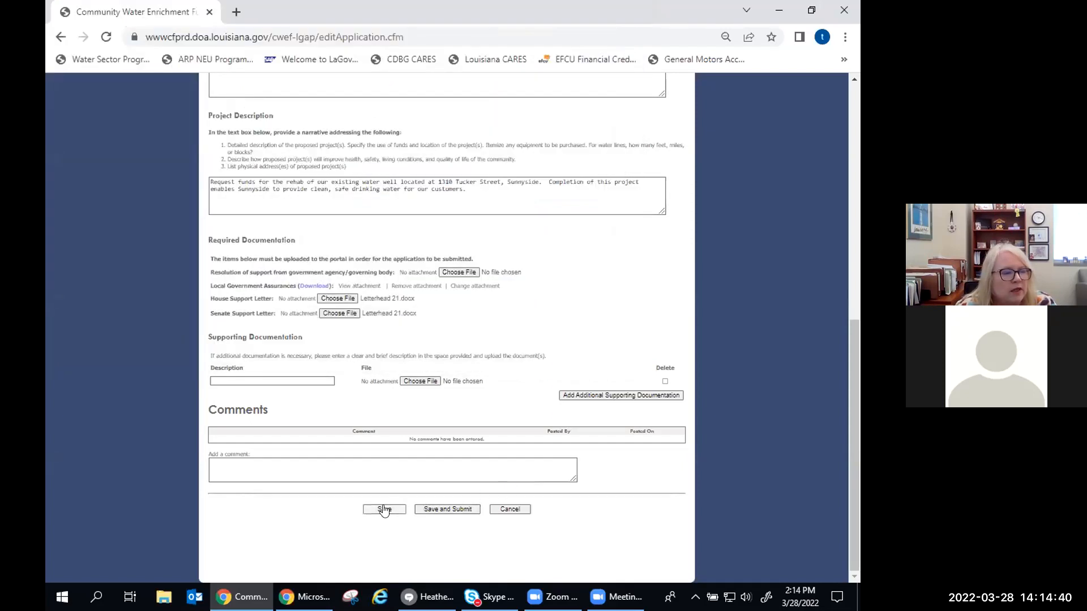
Go over the supporting documentation and comment fields and save the application without adding any entries there
scroll(466, 327, down, 8)
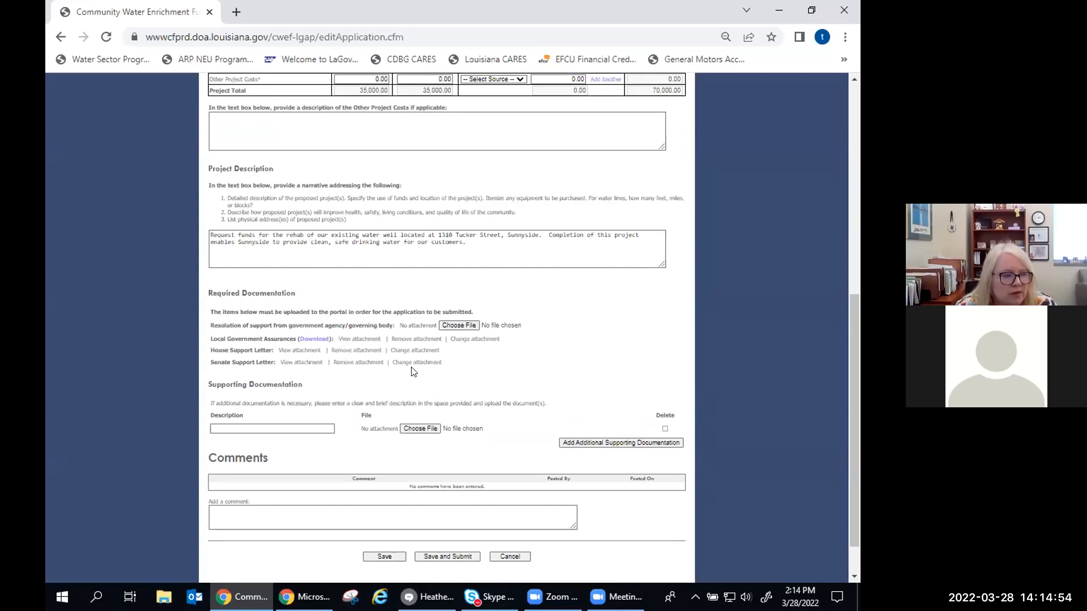
scroll(411, 371, down, 2)
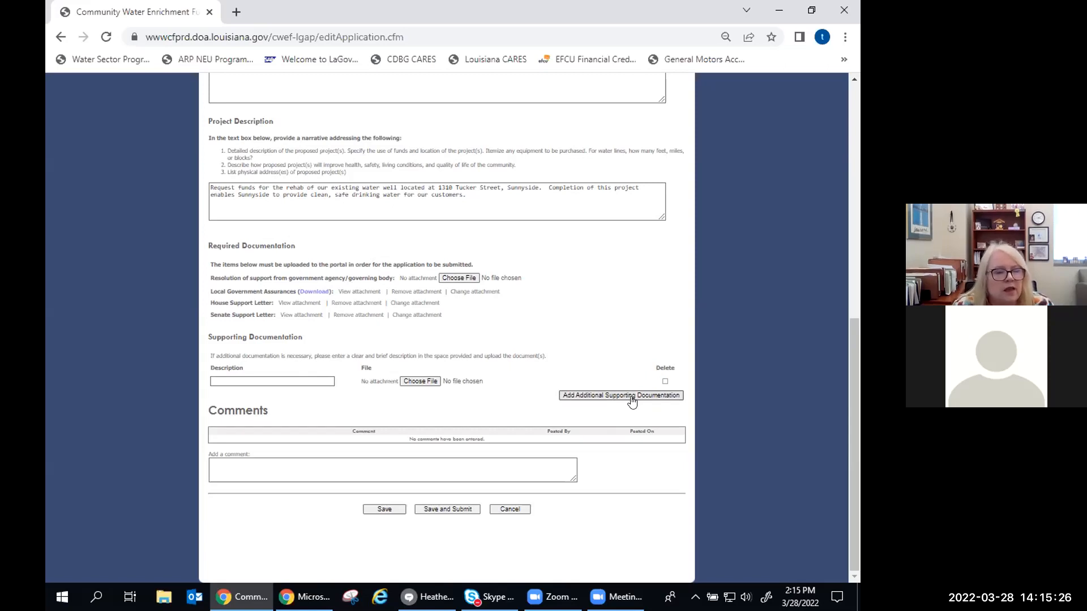
click(285, 379)
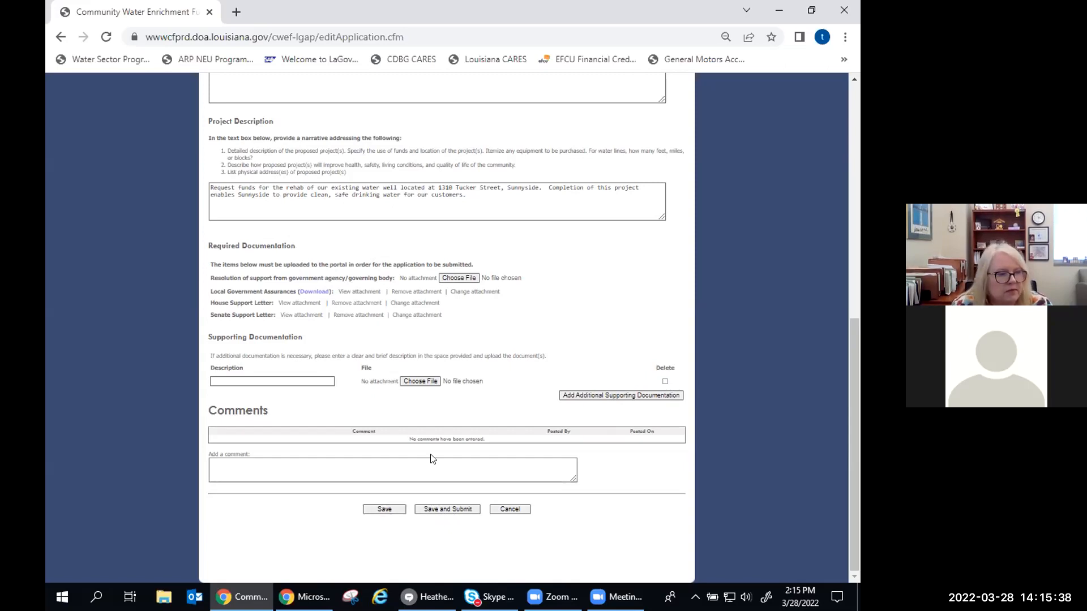
click(260, 462)
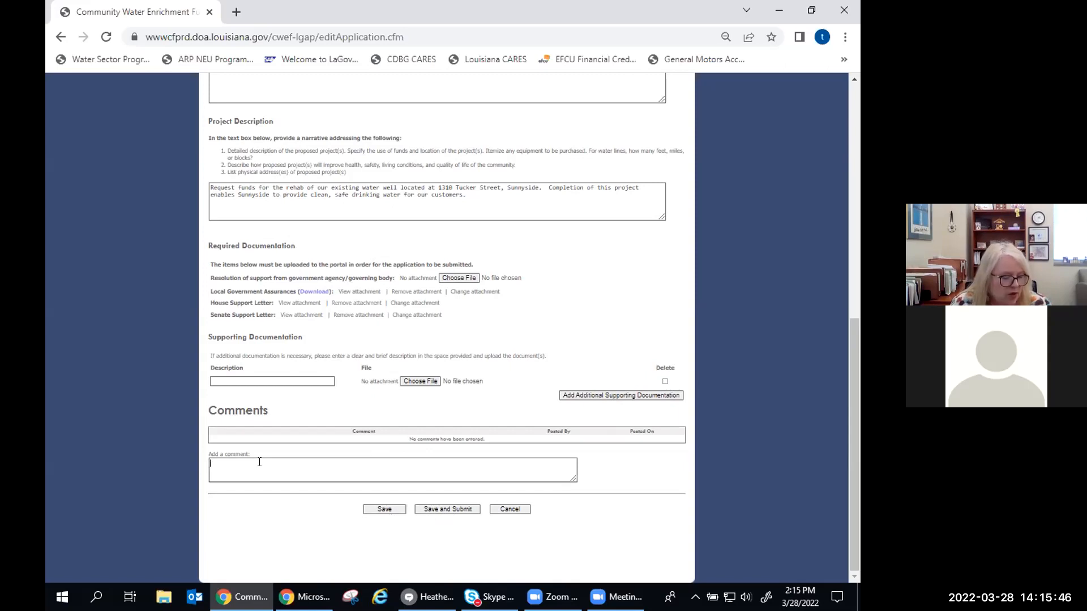
click(396, 511)
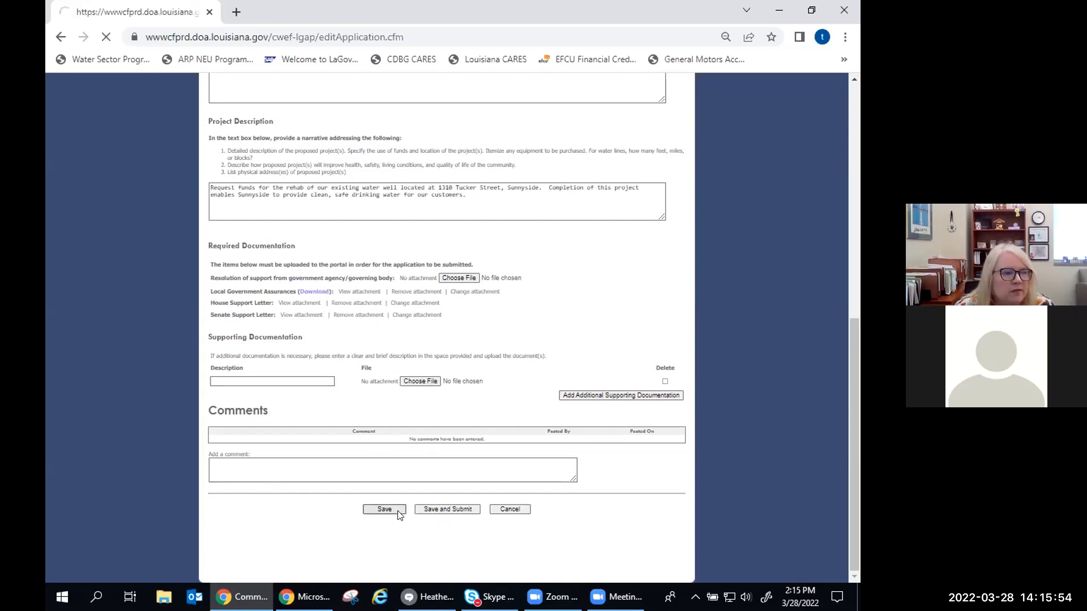
Review the saved application from the applicant details to the comments and try to submit it
scroll(481, 396, down, 2)
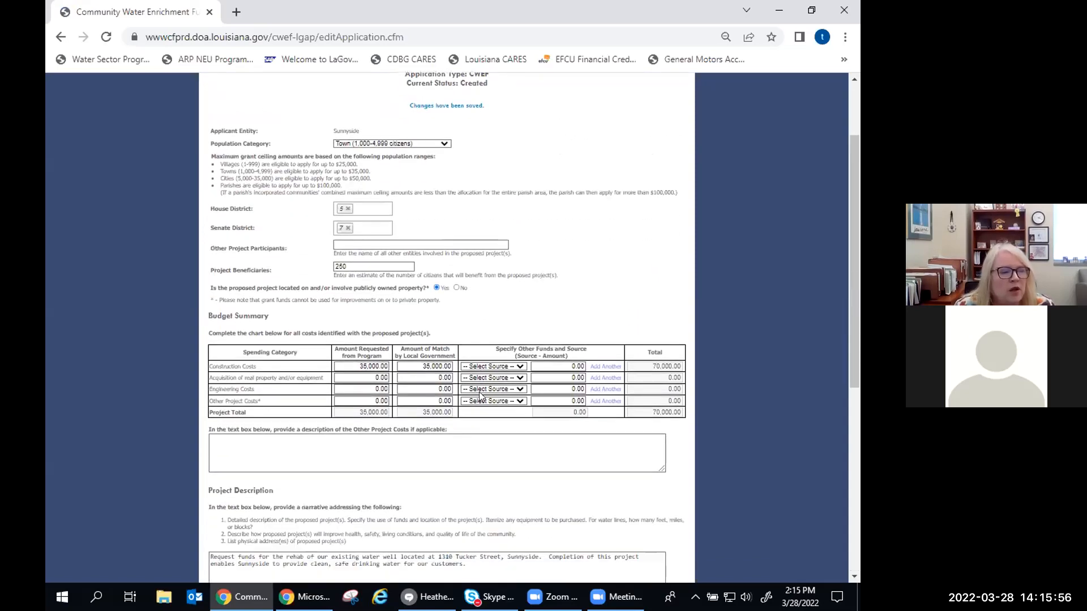
scroll(482, 396, up, 1)
scroll(482, 396, down, 1)
scroll(481, 396, down, 5)
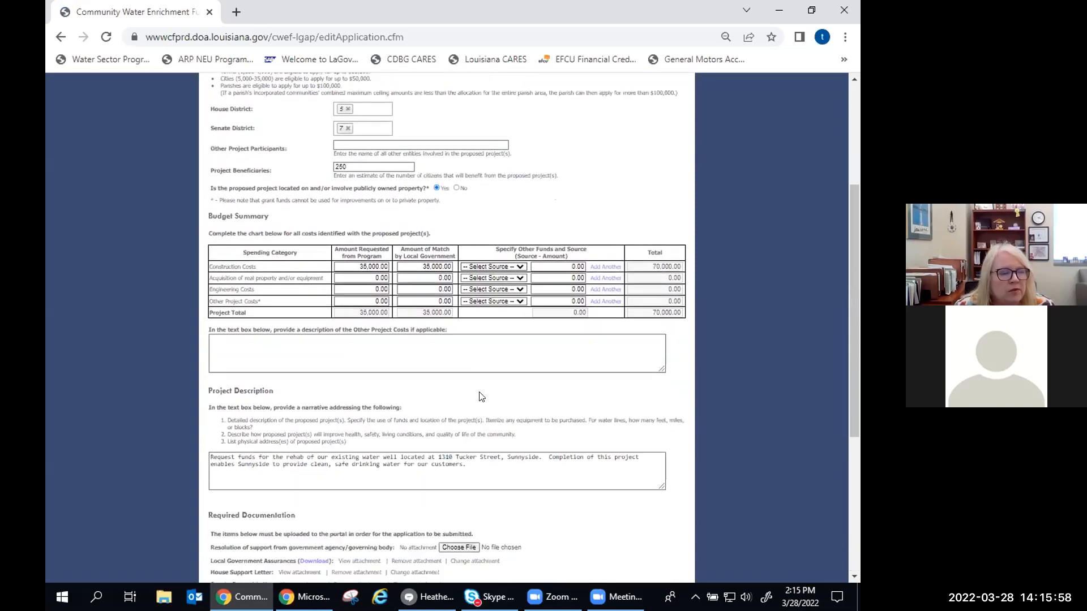
scroll(478, 392, down, 1)
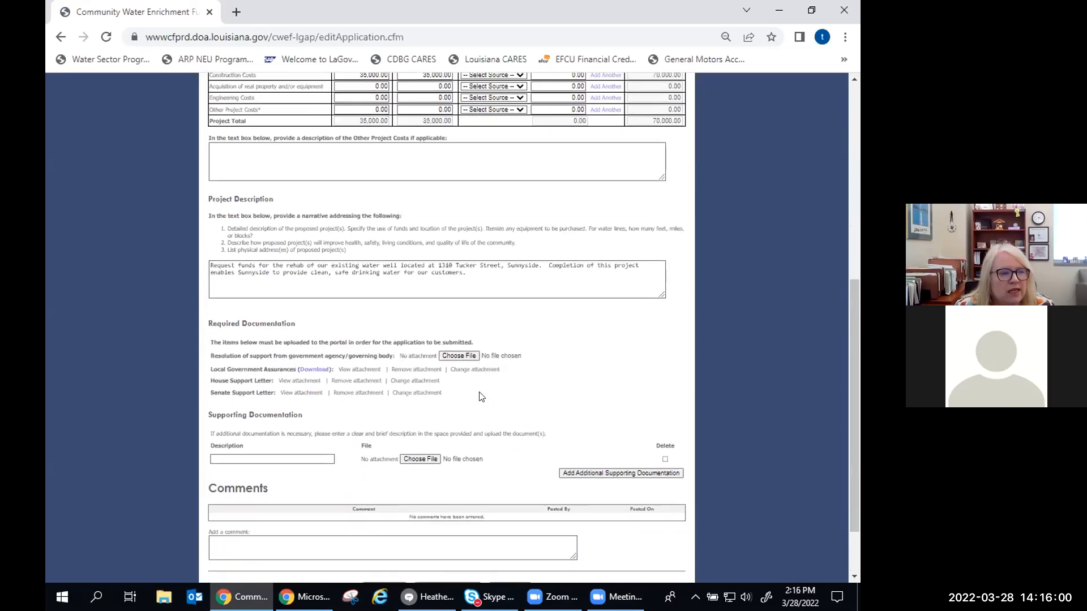
scroll(480, 396, down, 1)
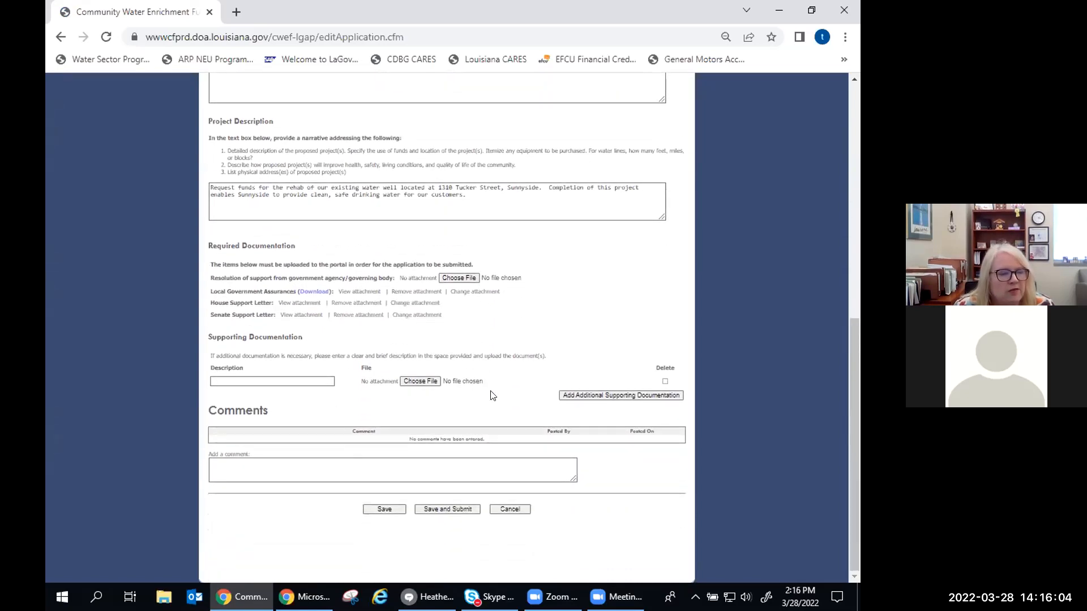
click(460, 509)
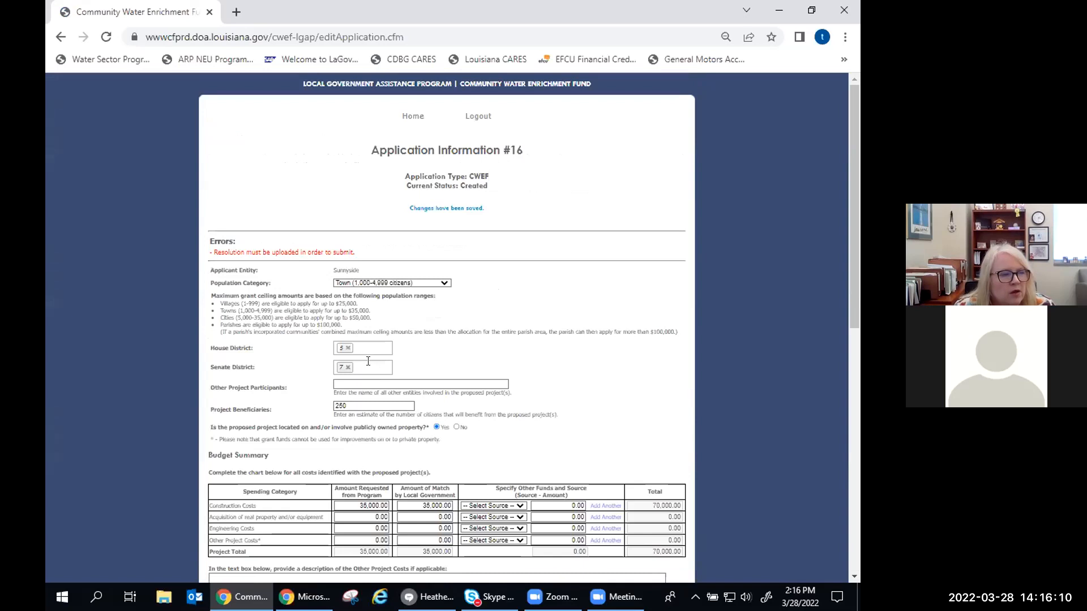
Compare the errors listed at the start of the application with its required documentation entries
scroll(368, 361, down, 5)
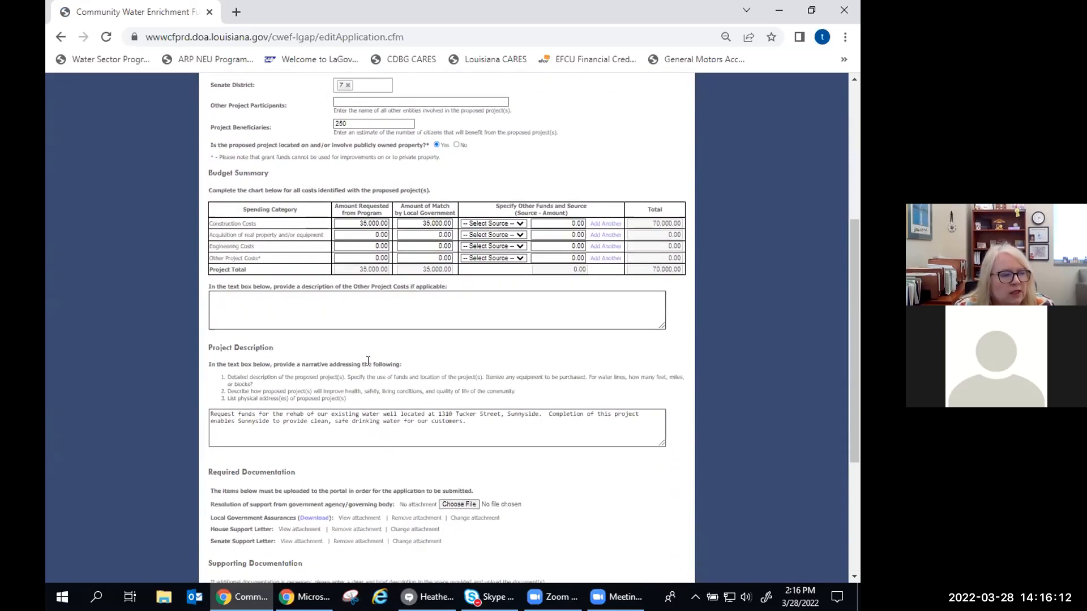
scroll(368, 361, down, 1)
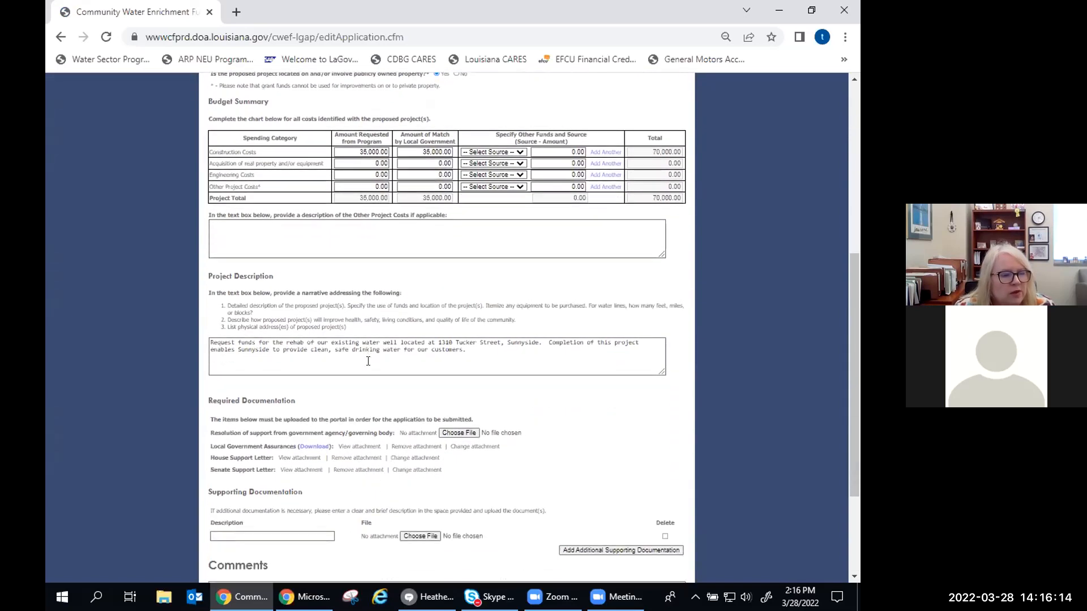
scroll(368, 361, down, 1)
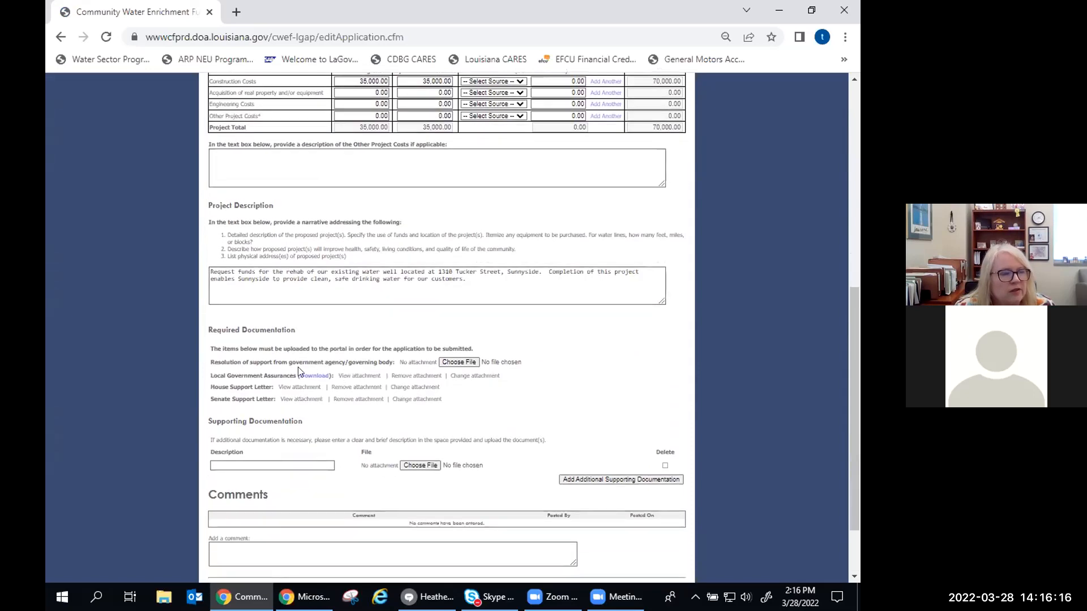
scroll(306, 375, up, 5)
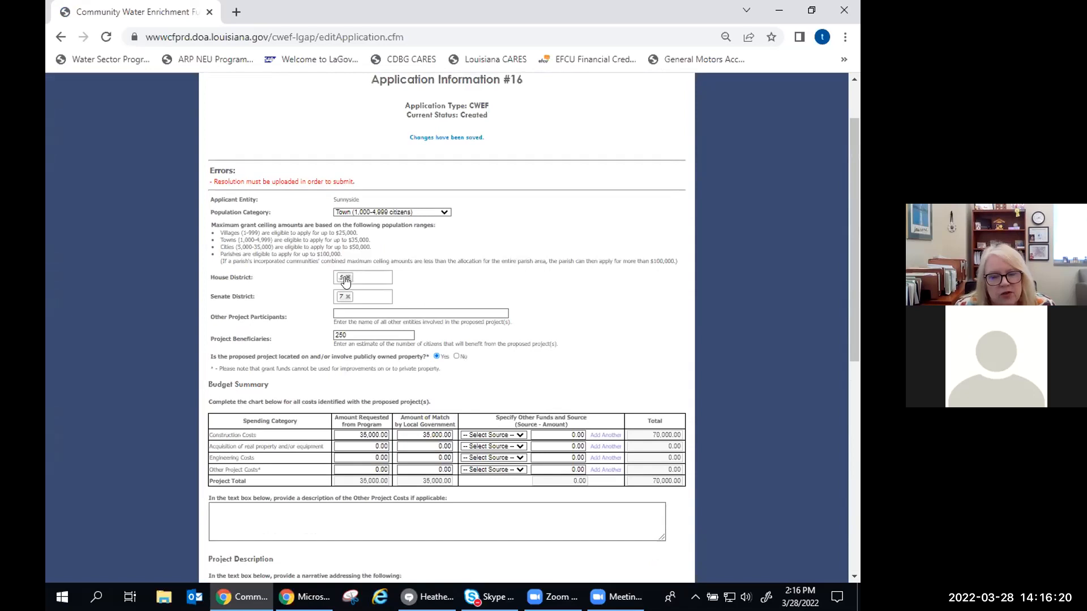
scroll(471, 506, down, 3)
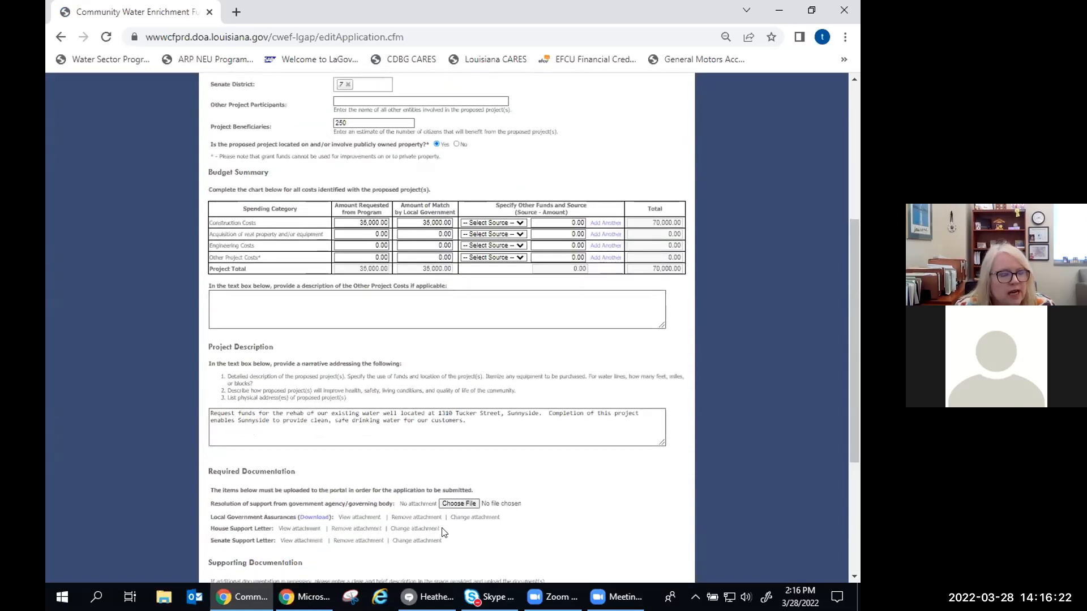
Attach Letterhead 21 as the Resolution of support from the governing body and save the CWEF application
scroll(421, 469, up, 4)
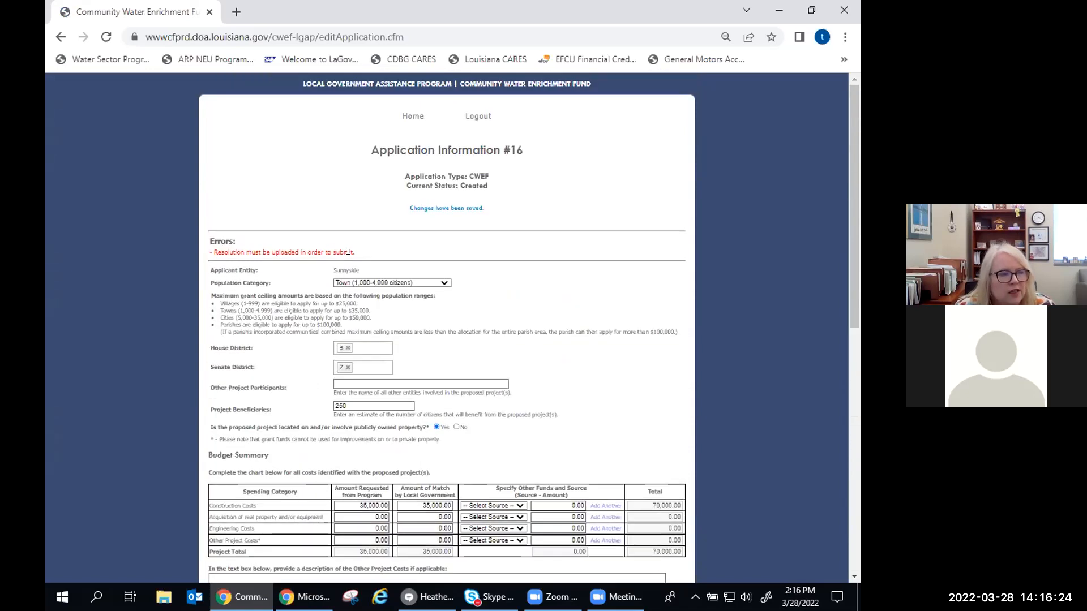
scroll(493, 321, down, 5)
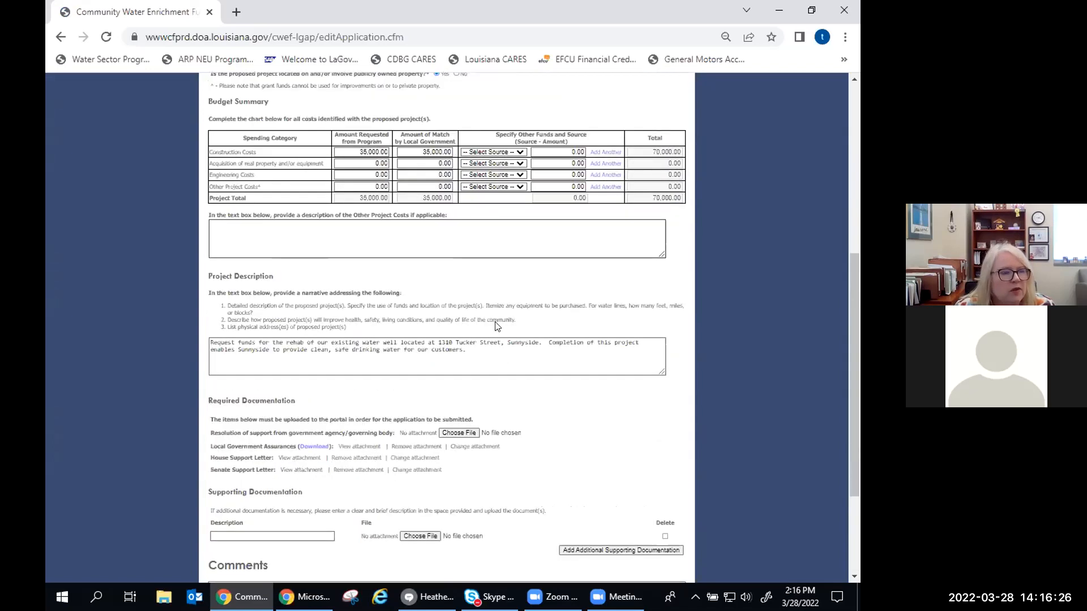
scroll(496, 327, down, 1)
click(458, 363)
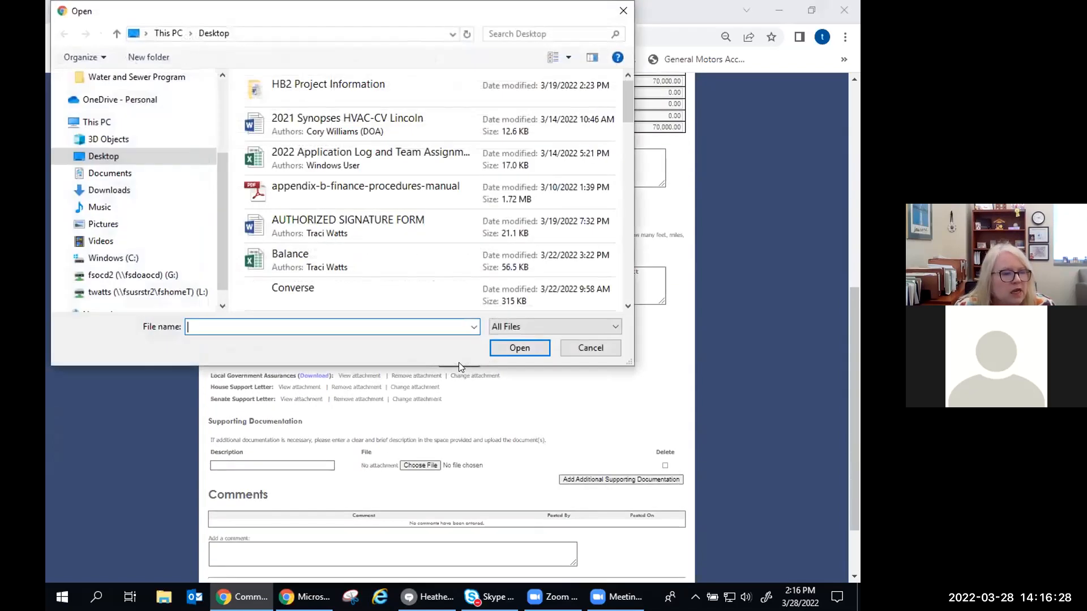
scroll(479, 249, down, 4)
scroll(478, 251, up, 1)
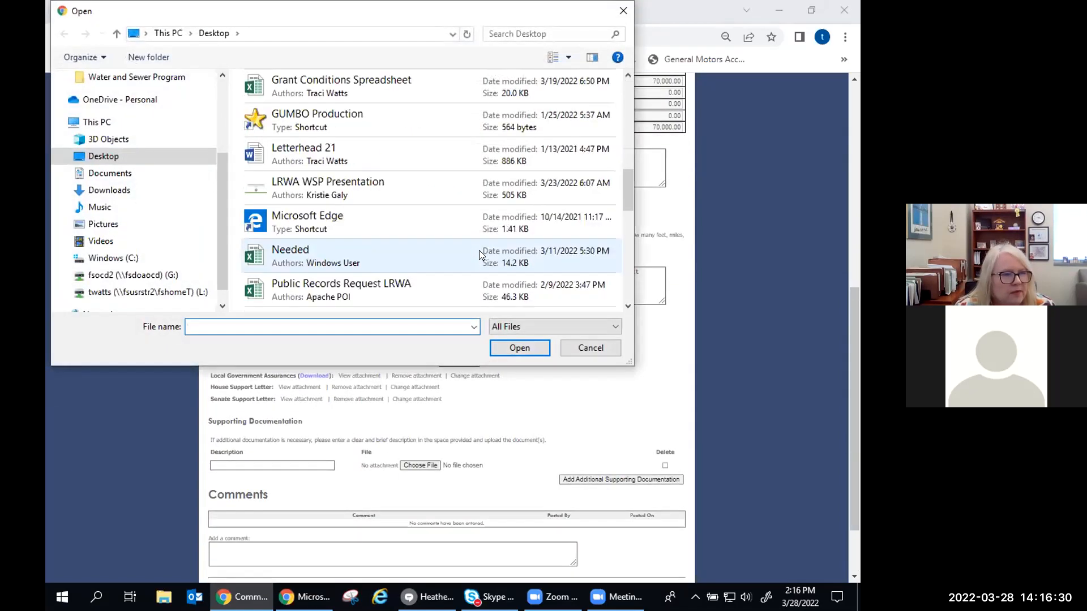
click(434, 152)
click(506, 347)
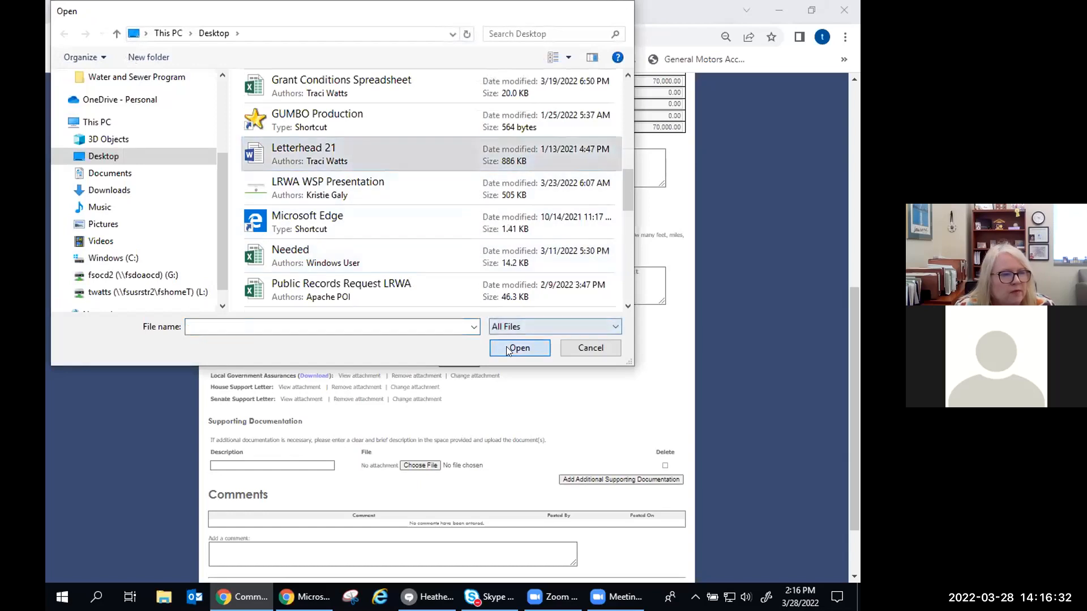
scroll(391, 566, down, 2)
click(402, 513)
Try to submit the CWEF application and compare the listed error with the Resolution of support entry
scroll(509, 471, down, 4)
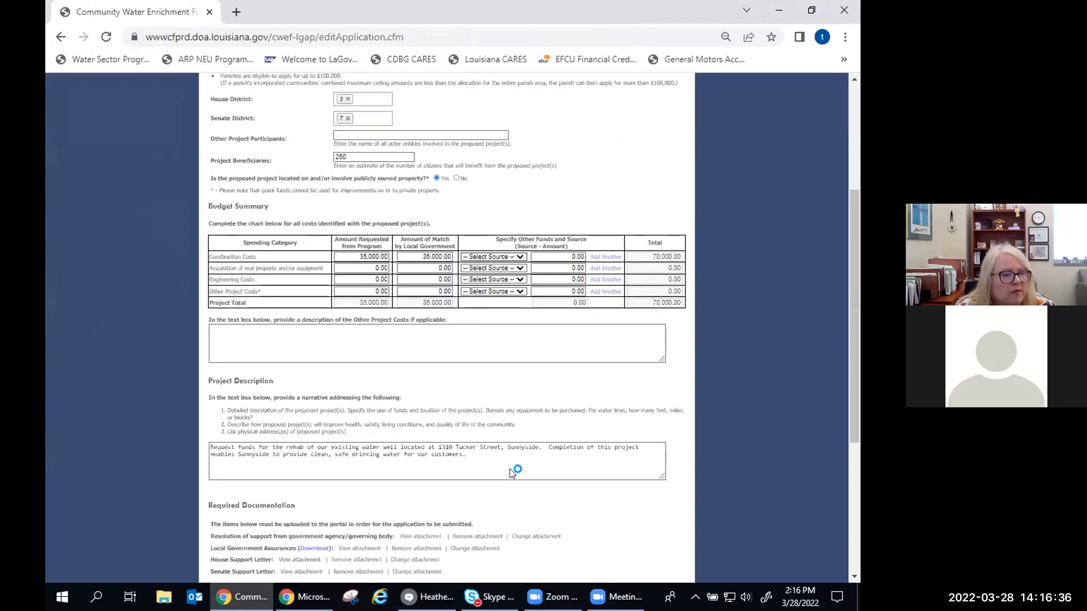
scroll(511, 471, down, 4)
click(447, 554)
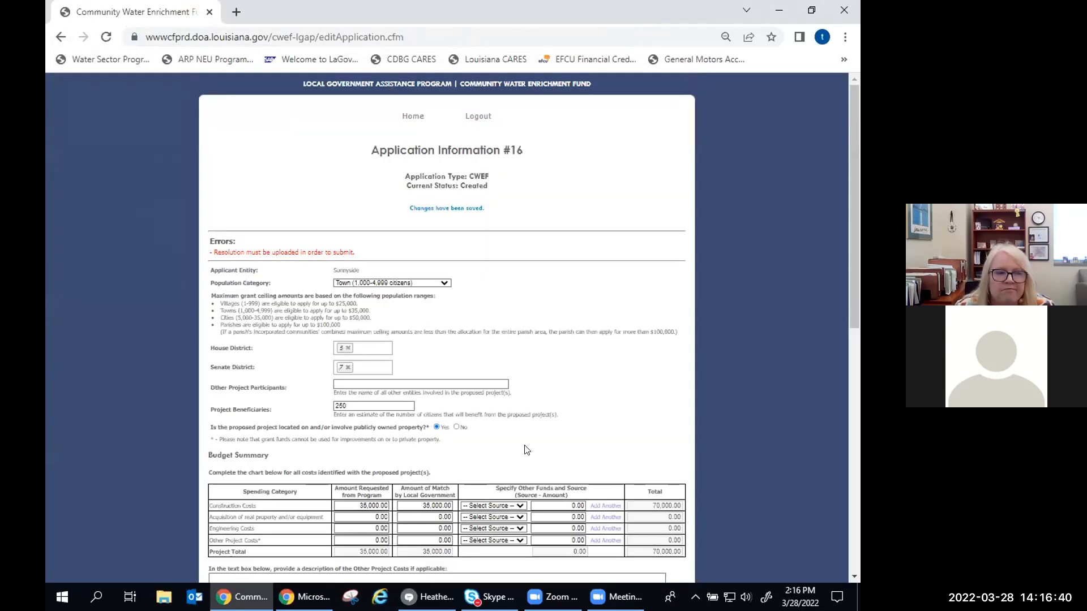
scroll(527, 450, down, 6)
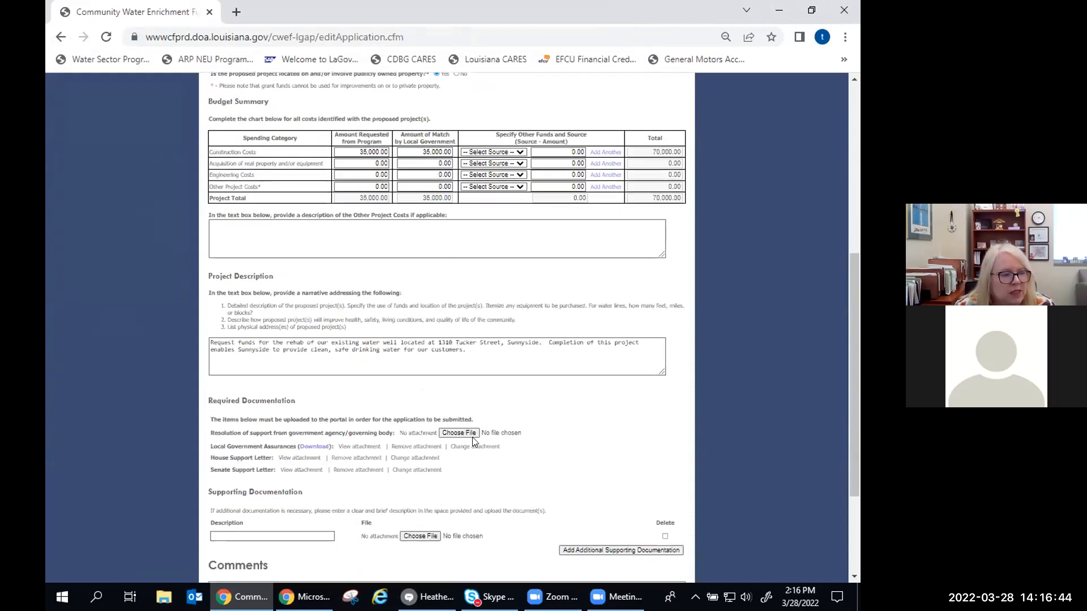
scroll(421, 359, up, 6)
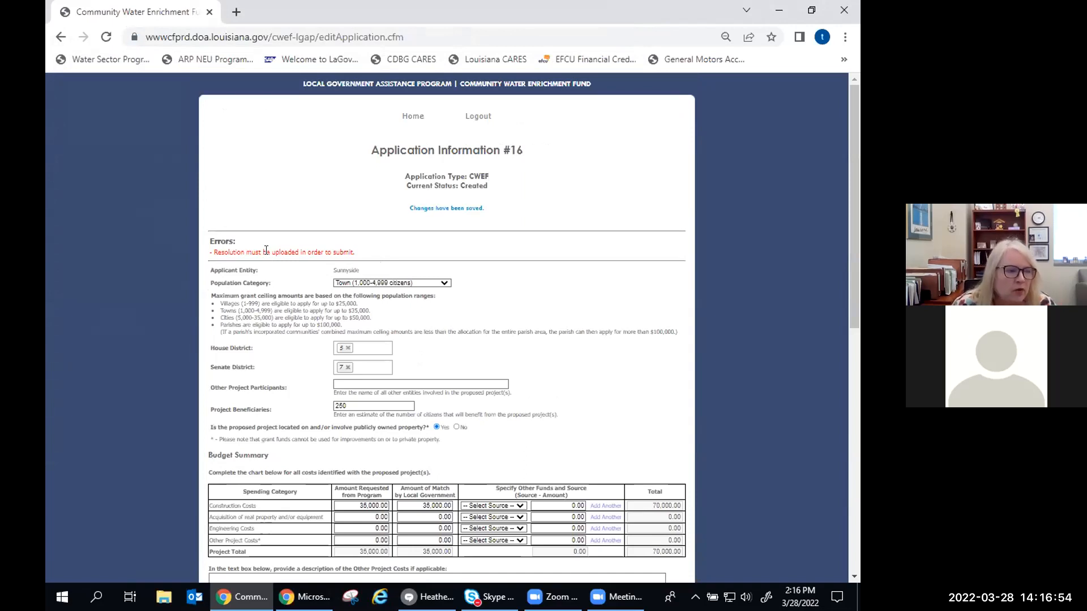
Open the LGAP application from the applications list and attach Letterhead 21 as its Local Government Assurances
click(419, 123)
click(461, 283)
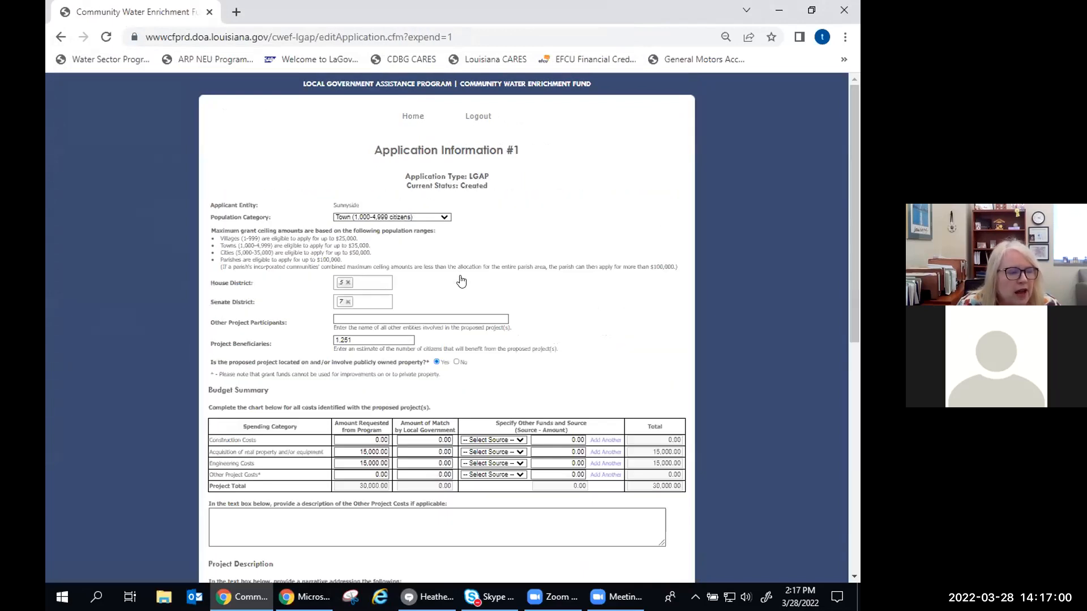
scroll(461, 282, down, 8)
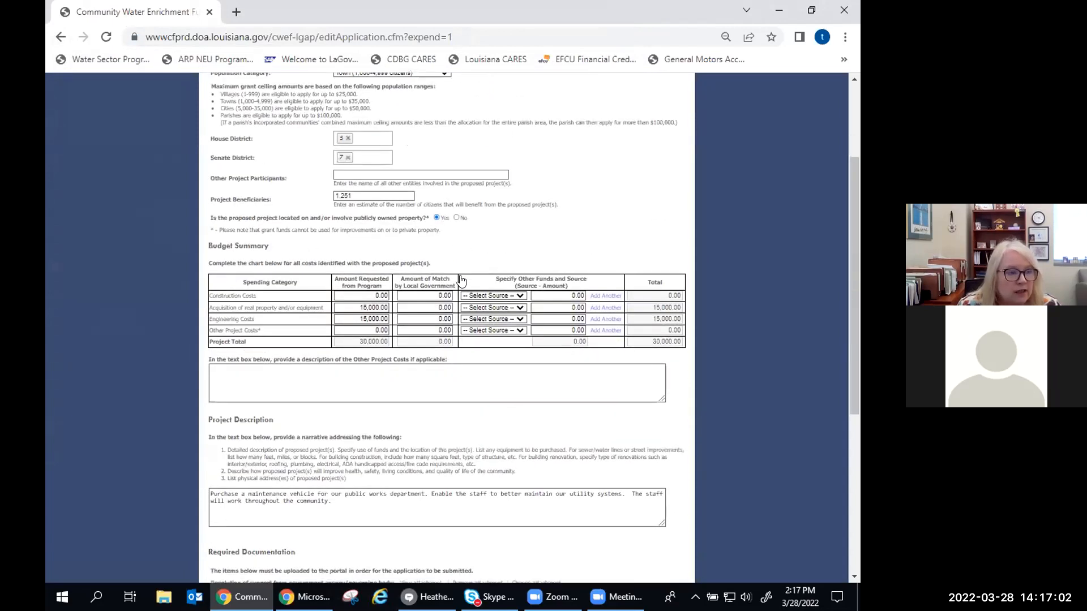
scroll(462, 281, down, 1)
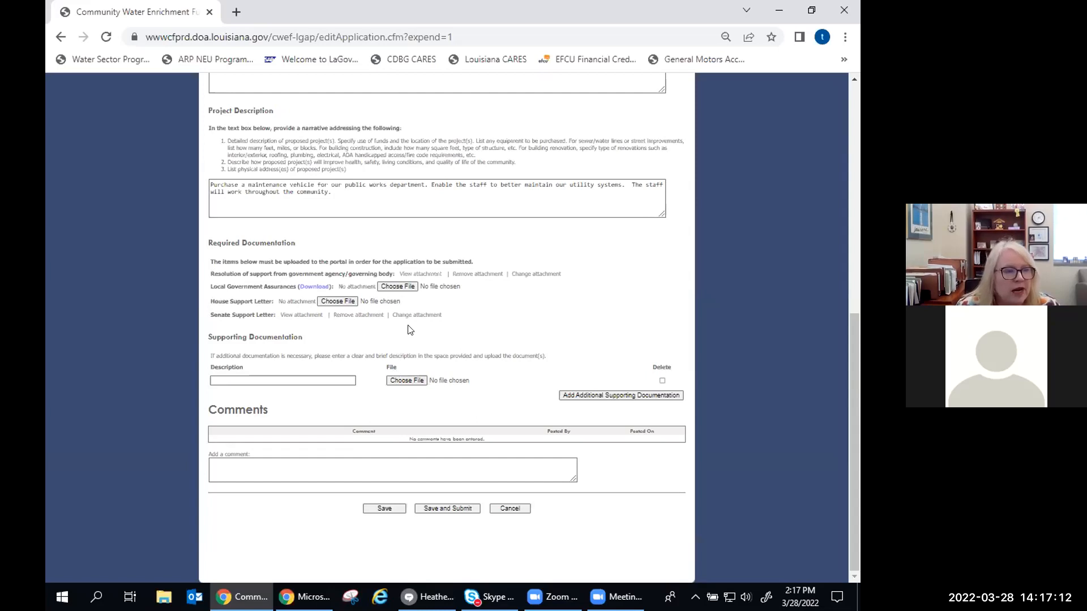
click(401, 287)
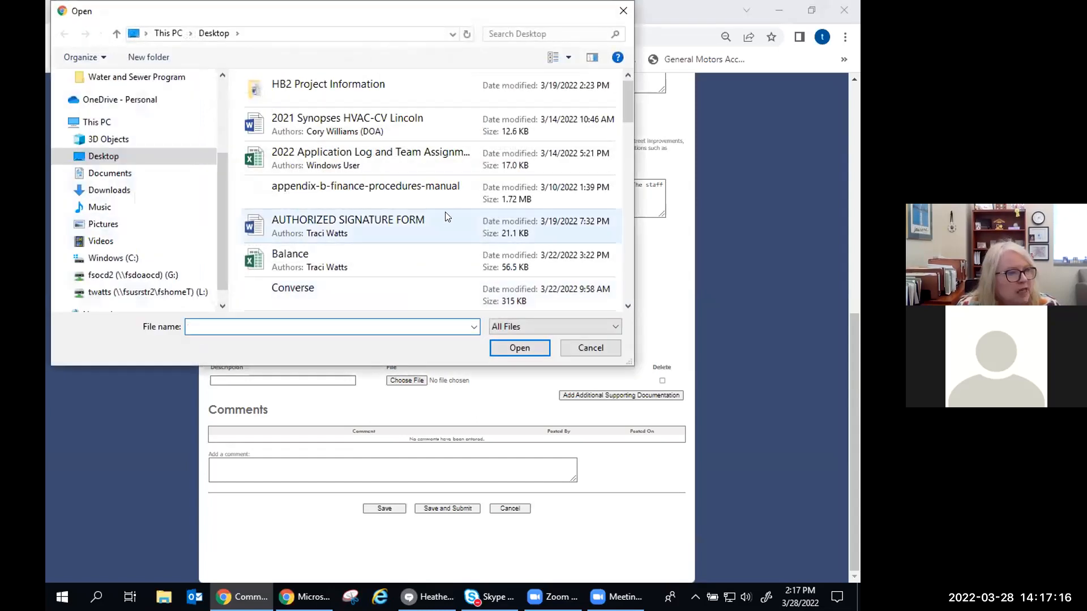
scroll(445, 214, down, 5)
click(424, 263)
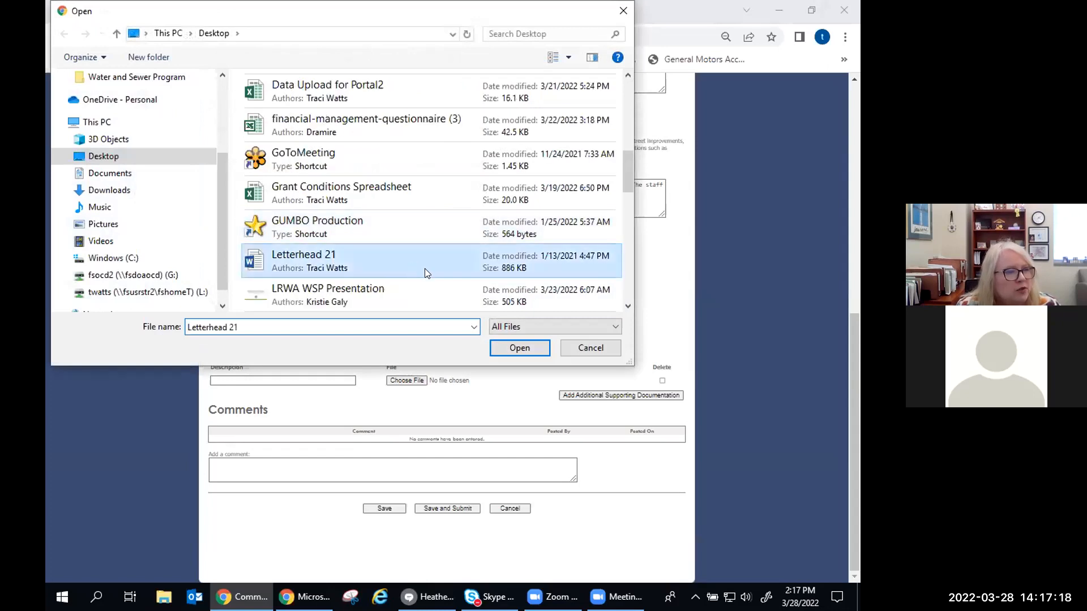
click(501, 347)
Attach Letterhead 21 as the House Support Letter and save the LGAP application
click(338, 301)
scroll(455, 282, down, 3)
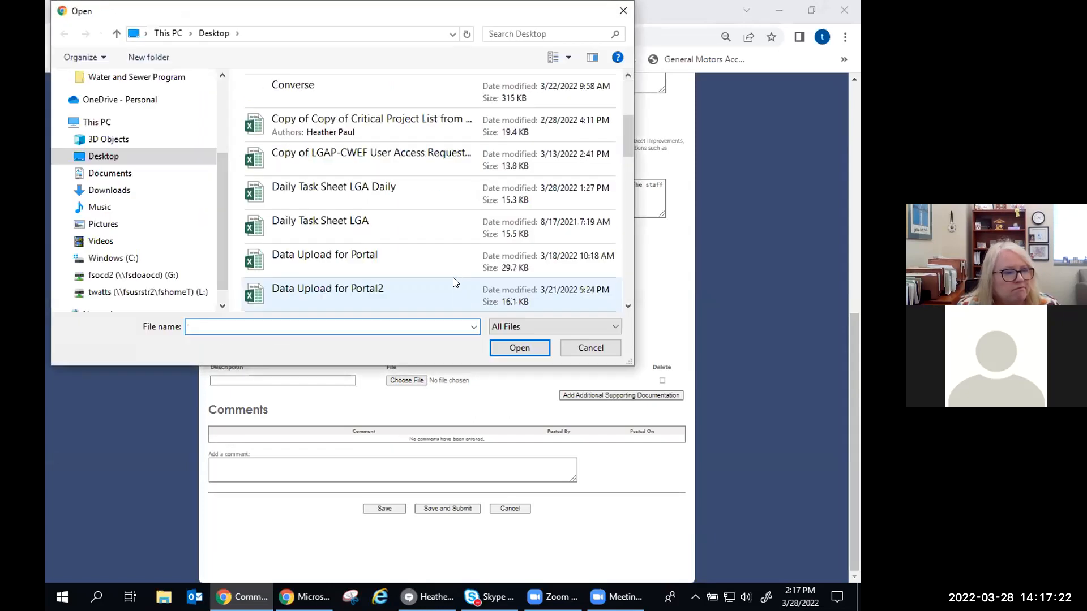
scroll(455, 282, down, 3)
click(434, 166)
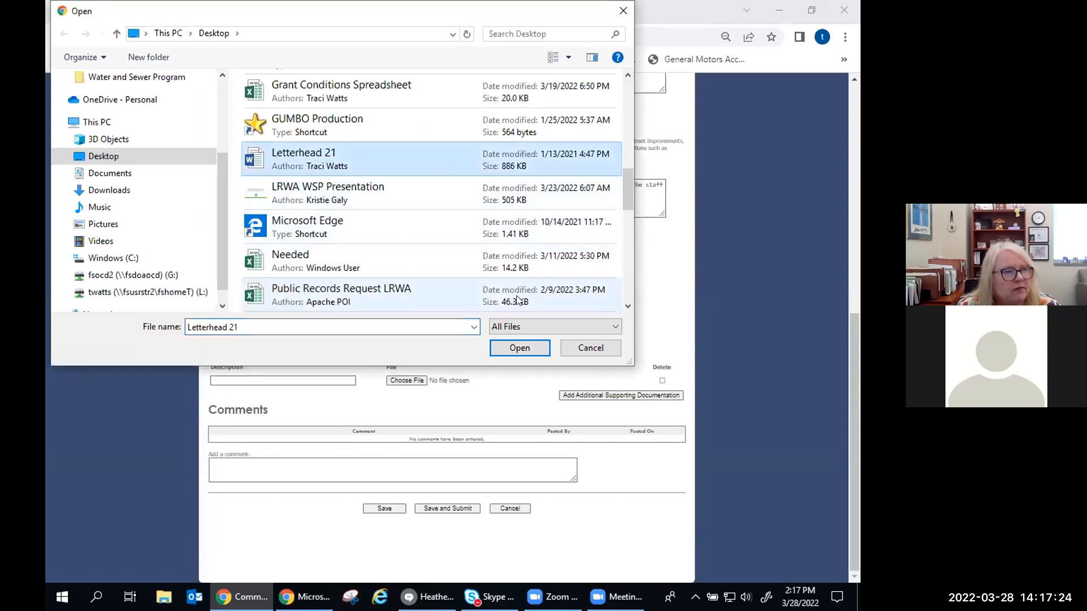
click(519, 347)
click(382, 509)
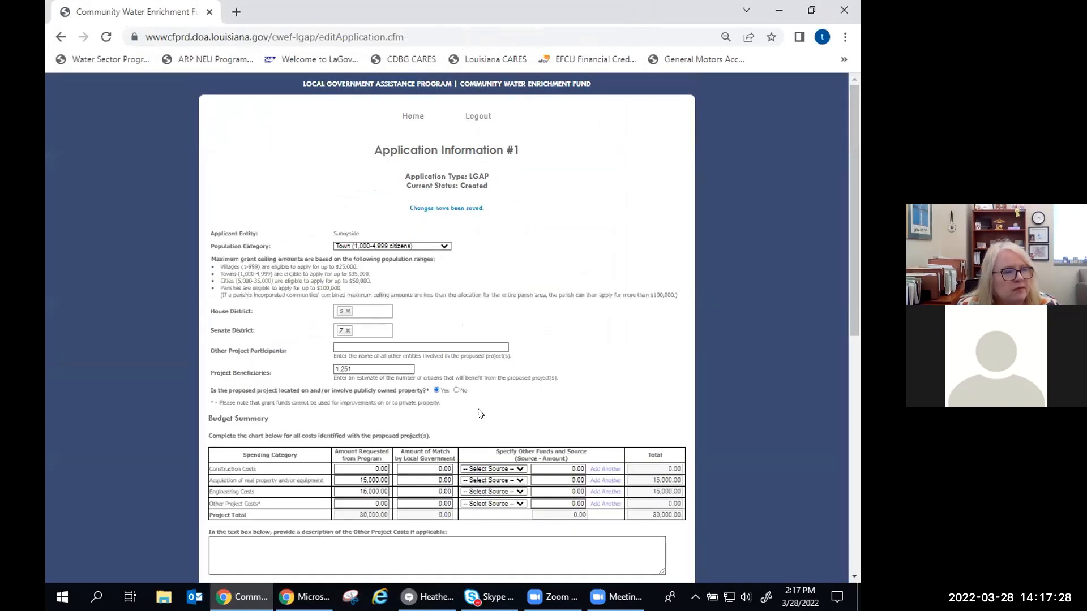
Check the required documentation of the saved LGAP application, submit it and go back to the application form
scroll(480, 413, down, 8)
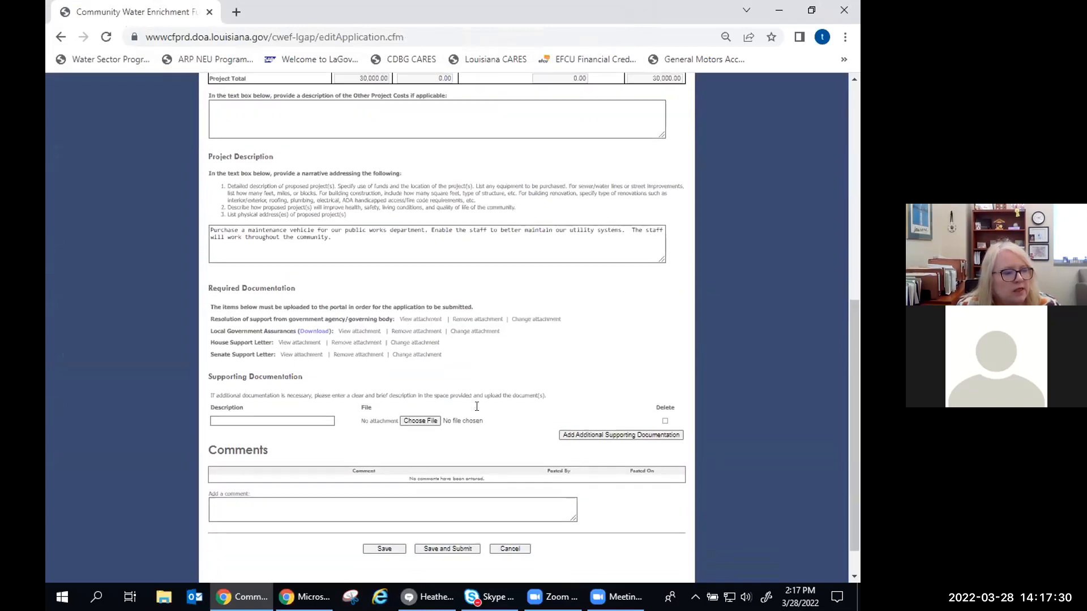
scroll(477, 406, down, 1)
click(461, 509)
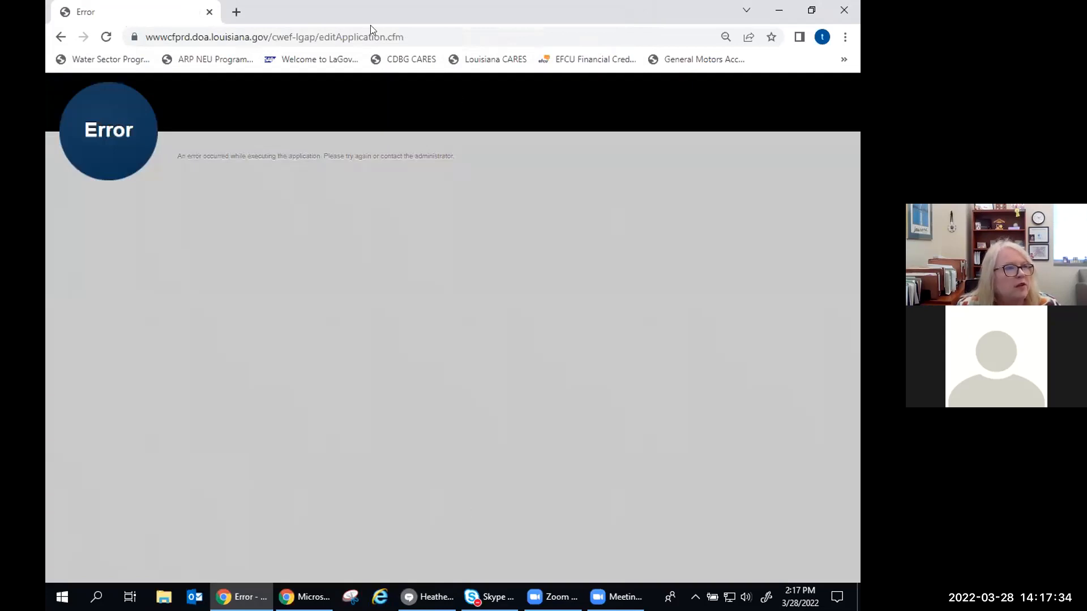
click(60, 36)
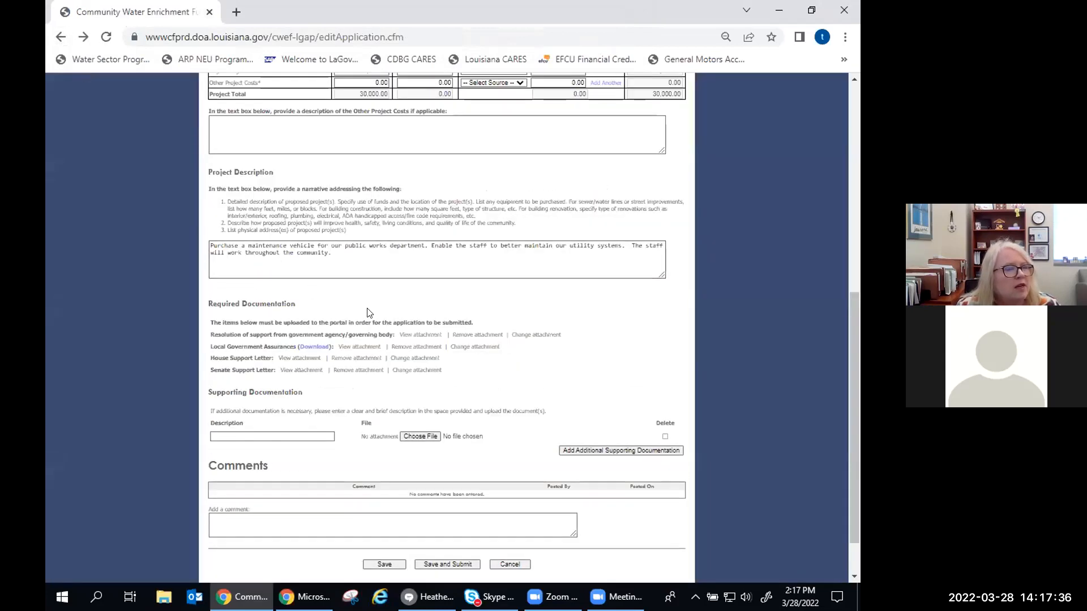
Reopen the LGAP application from the applications list and examine its status, fields and required documentation after submission
click(413, 118)
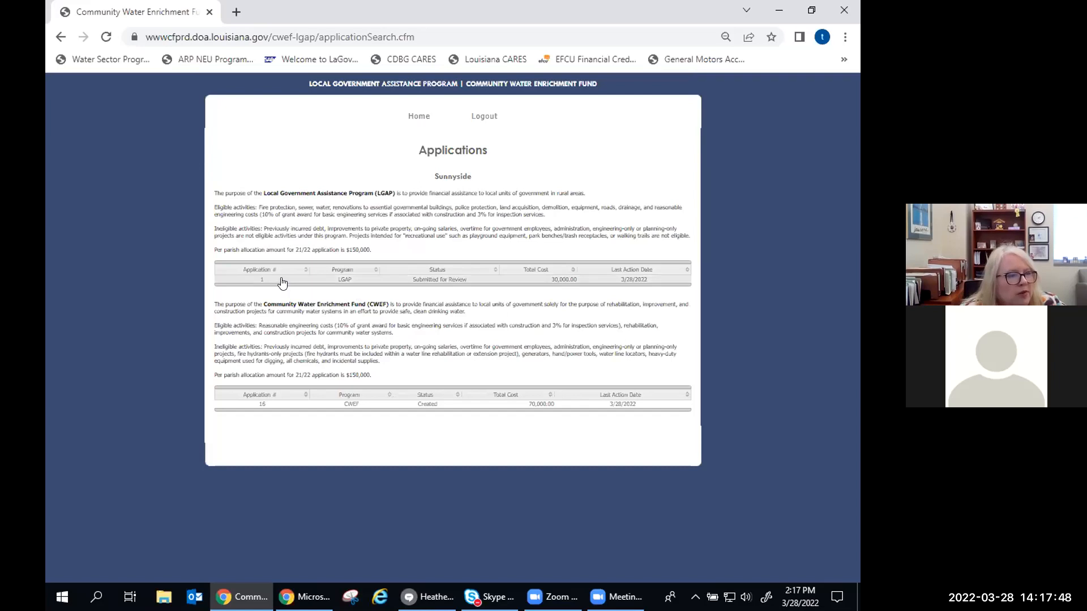
click(435, 281)
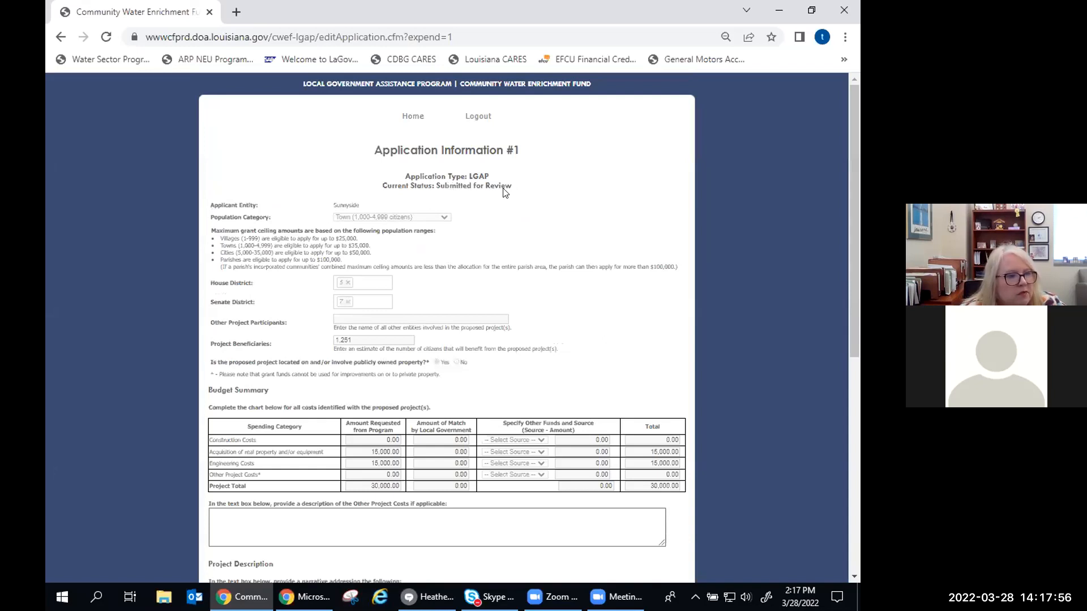
scroll(505, 193, down, 6)
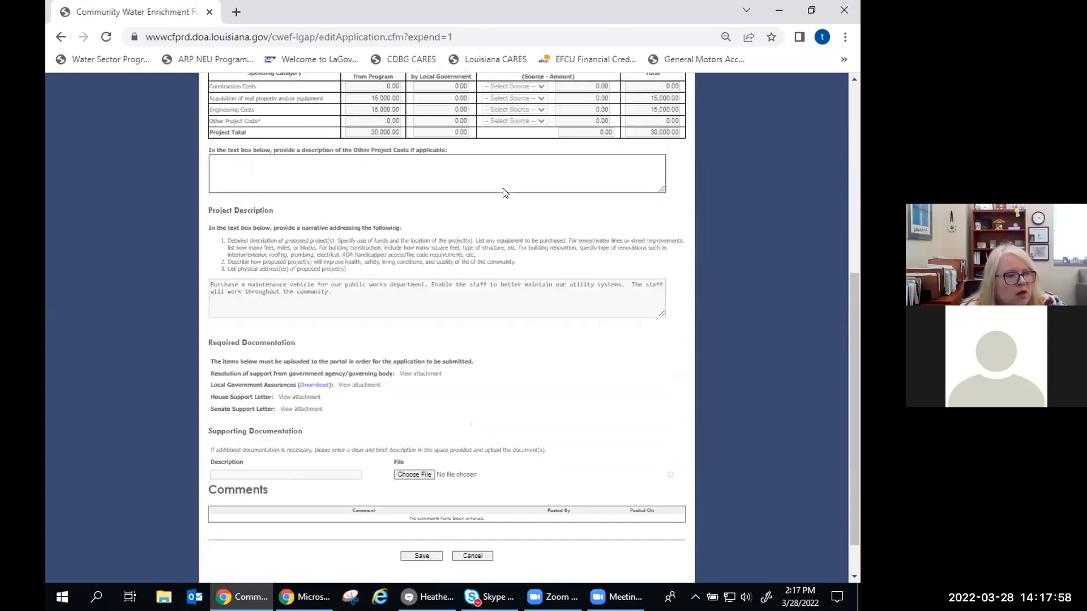
scroll(504, 190, up, 7)
Open the CWEF application from the applications list and read its Local Government Assurances document down to the signature lines
click(412, 116)
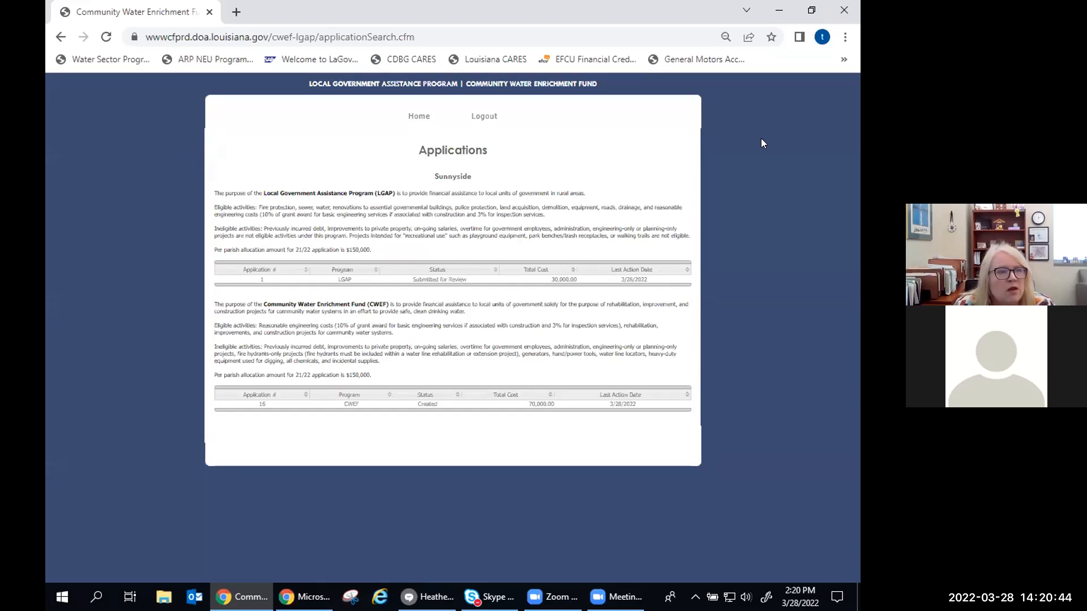
click(455, 404)
scroll(455, 405, down, 8)
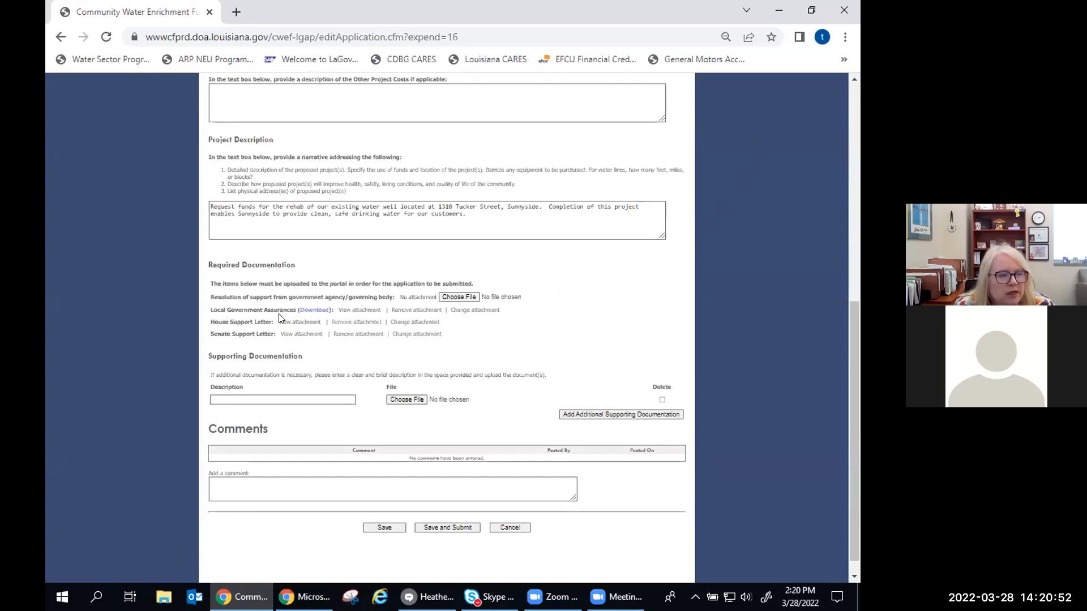
click(313, 310)
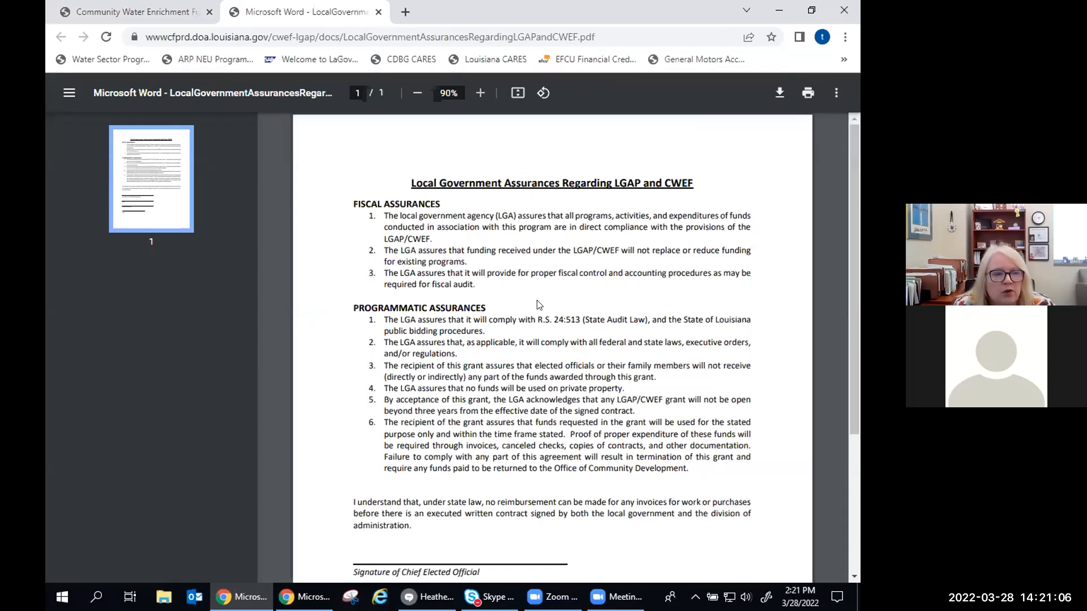
scroll(539, 304, down, 1)
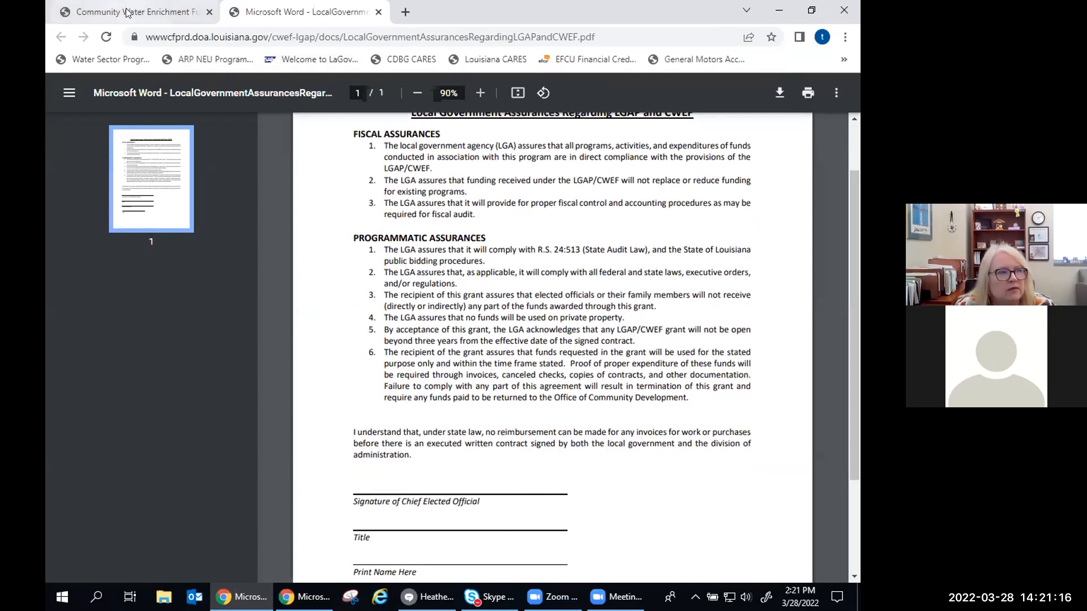
Switch back to the CWEF application, look over its description, budget and applicant details, and return to the applications list
click(102, 11)
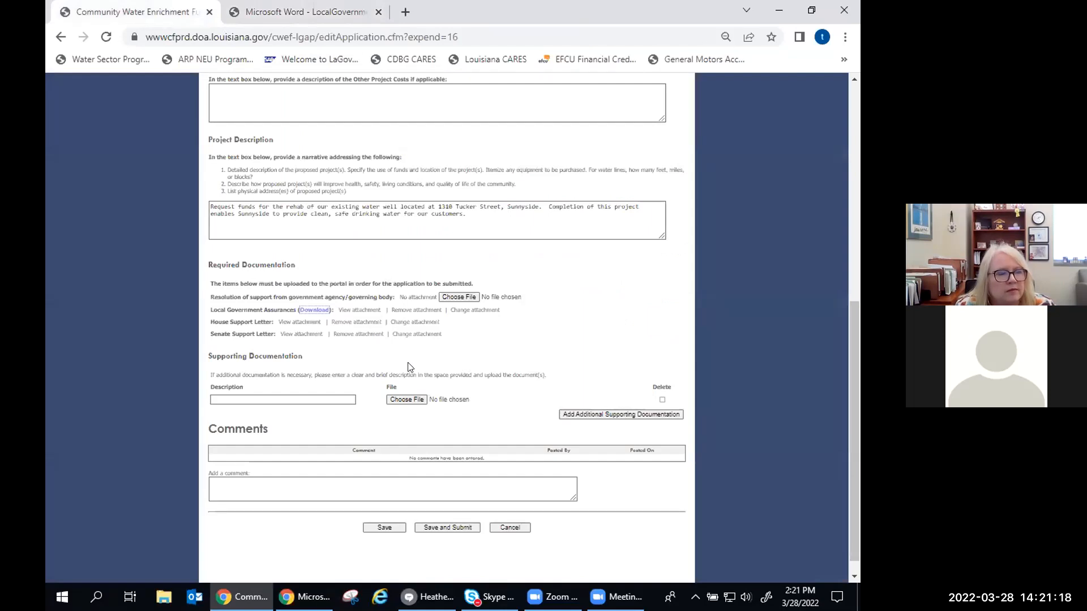
scroll(408, 366, up, 5)
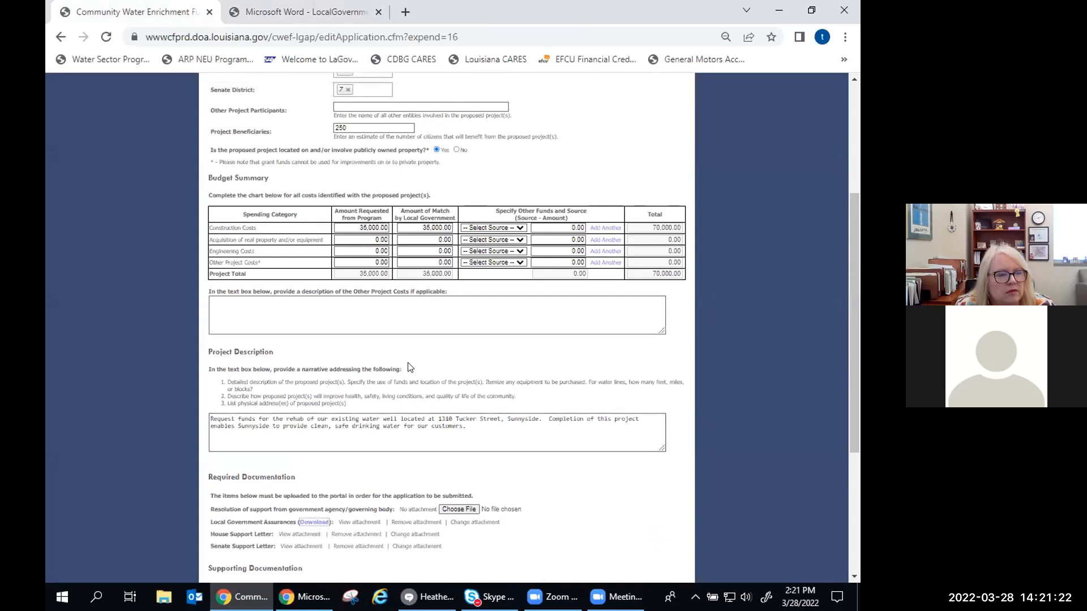
scroll(408, 365, up, 2)
scroll(407, 360, up, 3)
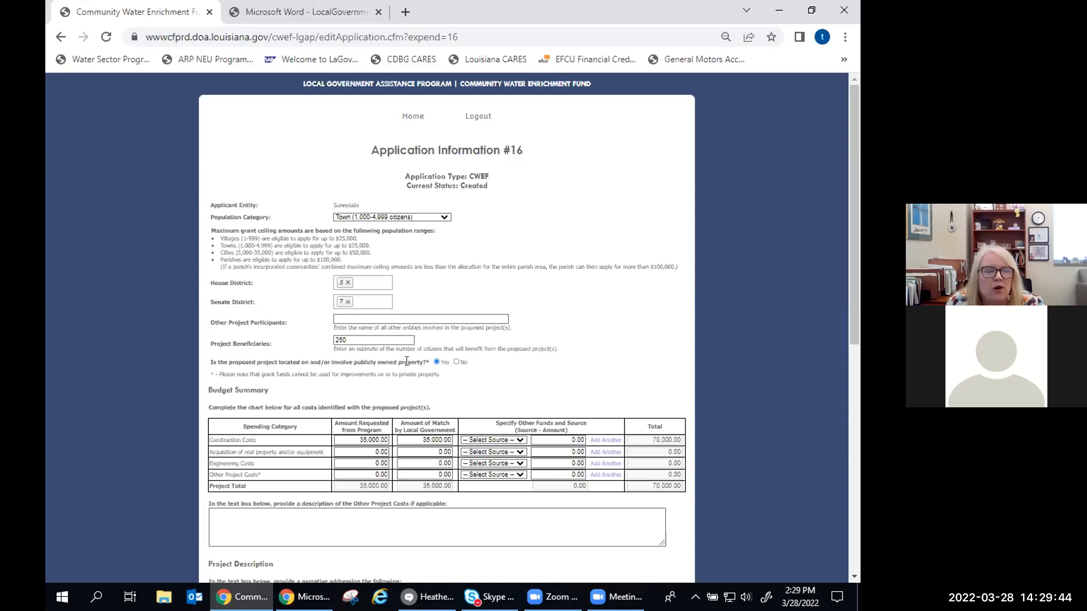
click(414, 118)
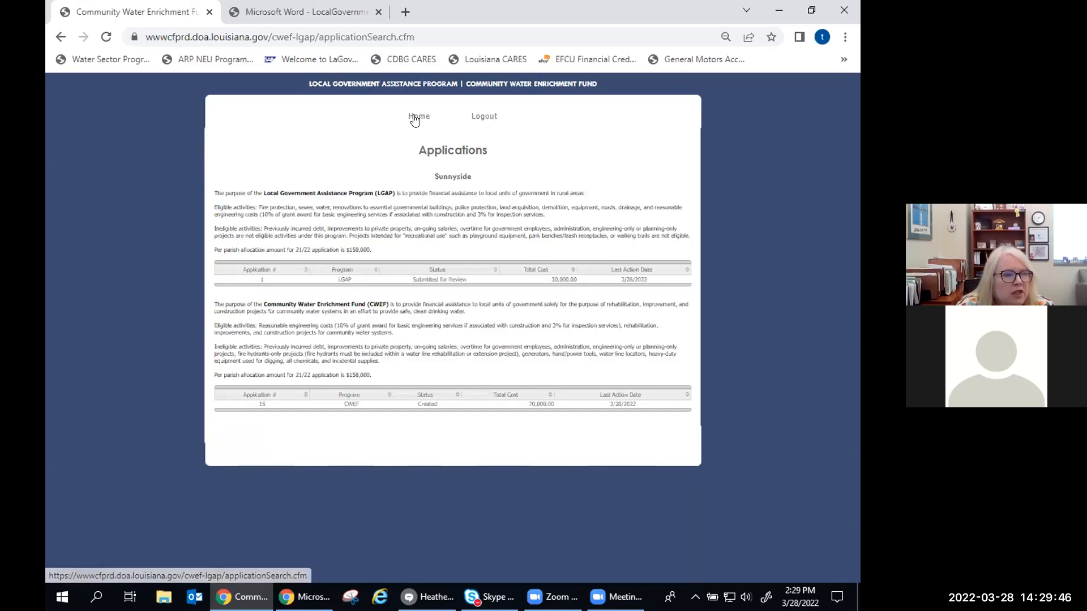